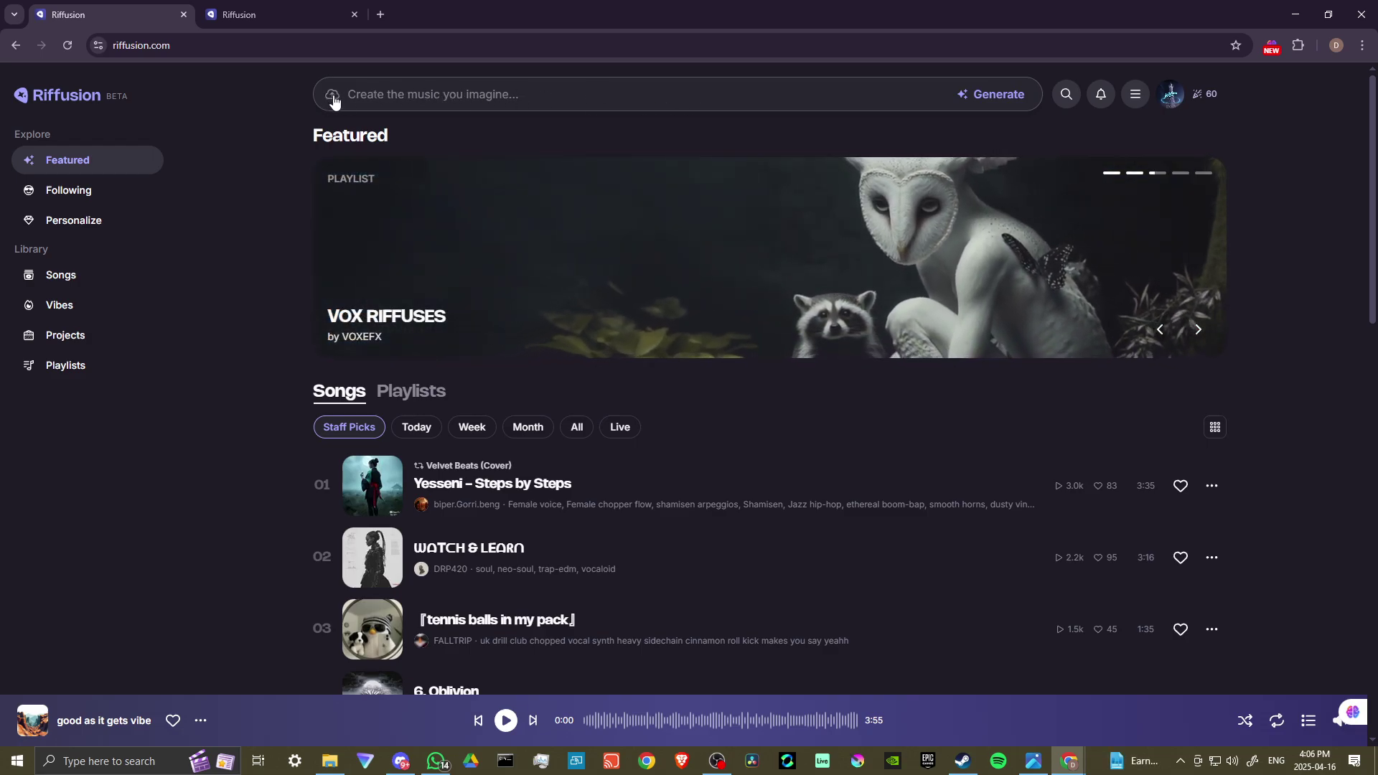
Dismiss the file picker at the Music folder without uploading anything.
{"action": "left_click", "coordinate": [333, 96]}
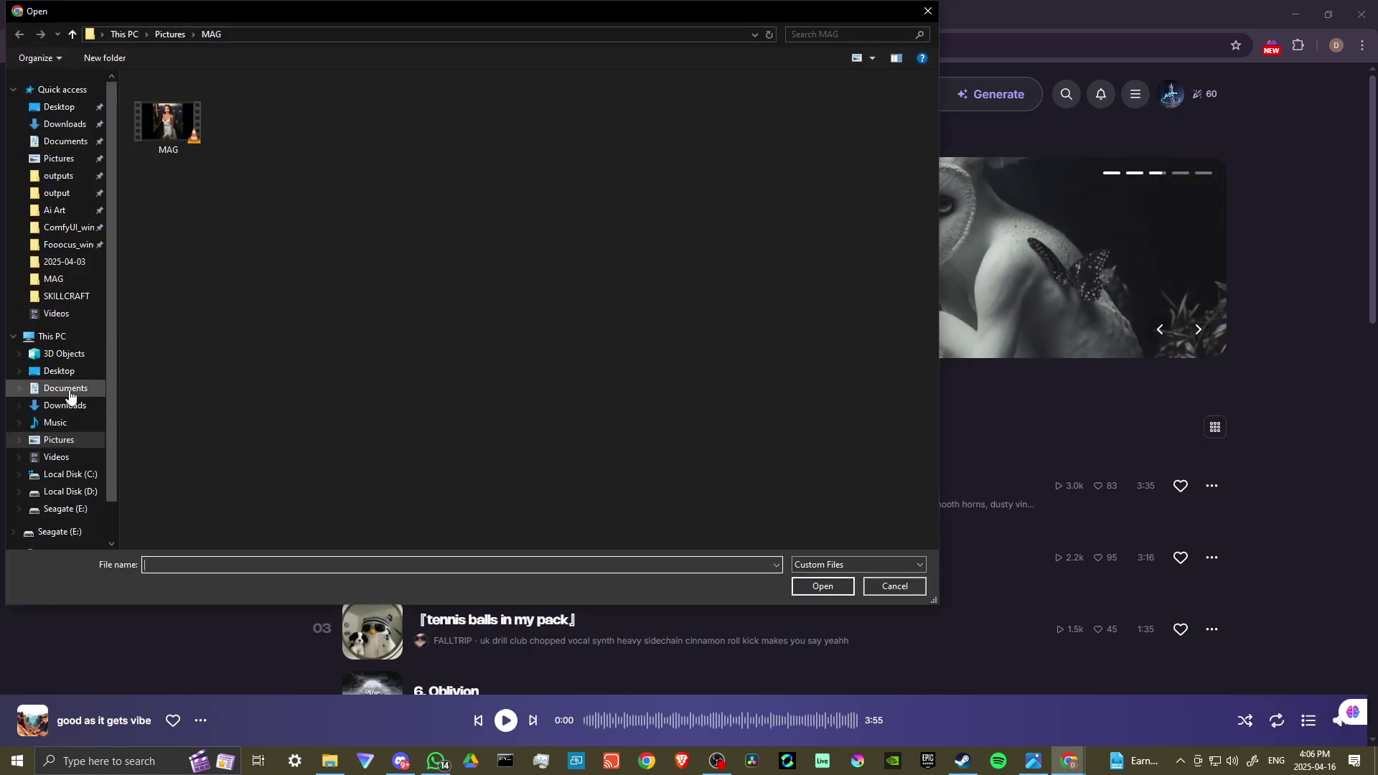
{"action": "left_click", "coordinate": [58, 423]}
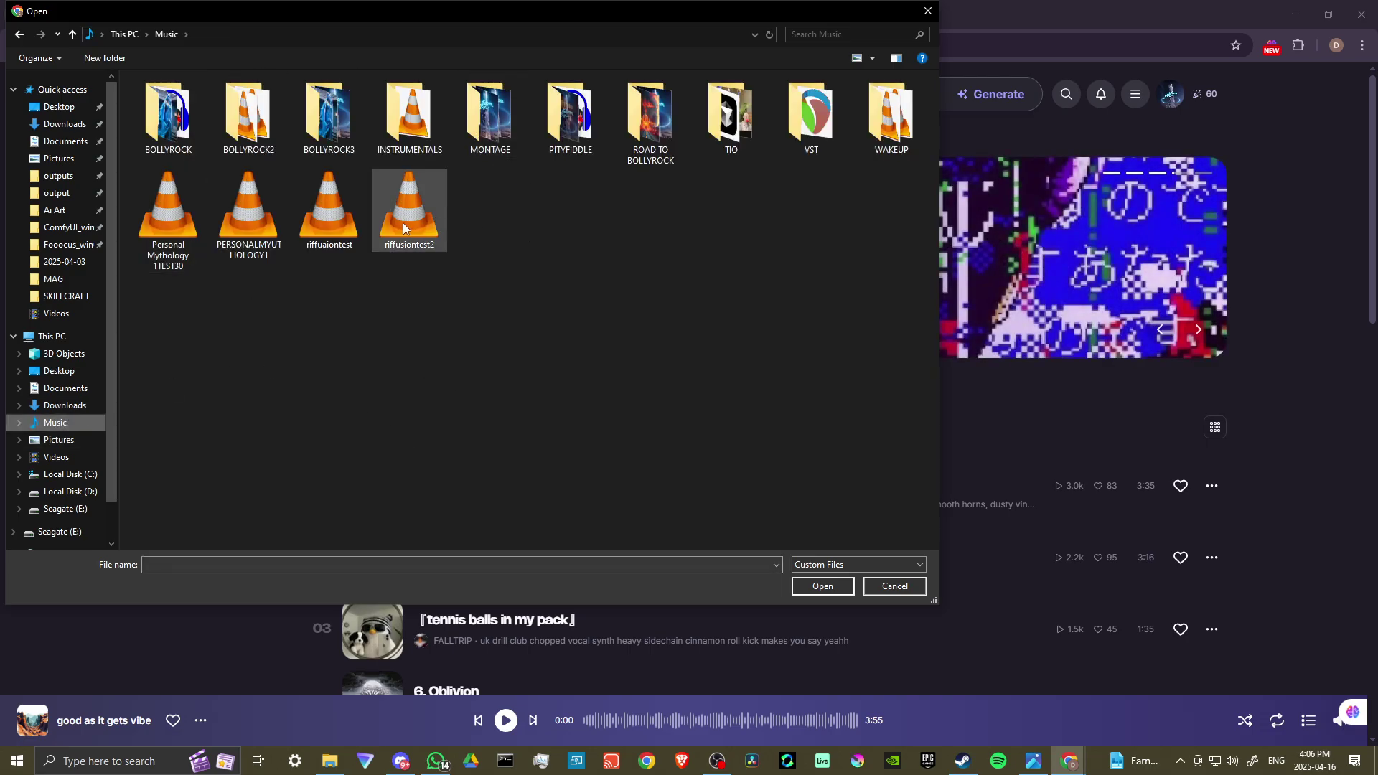
{"action": "left_click", "coordinate": [894, 586]}
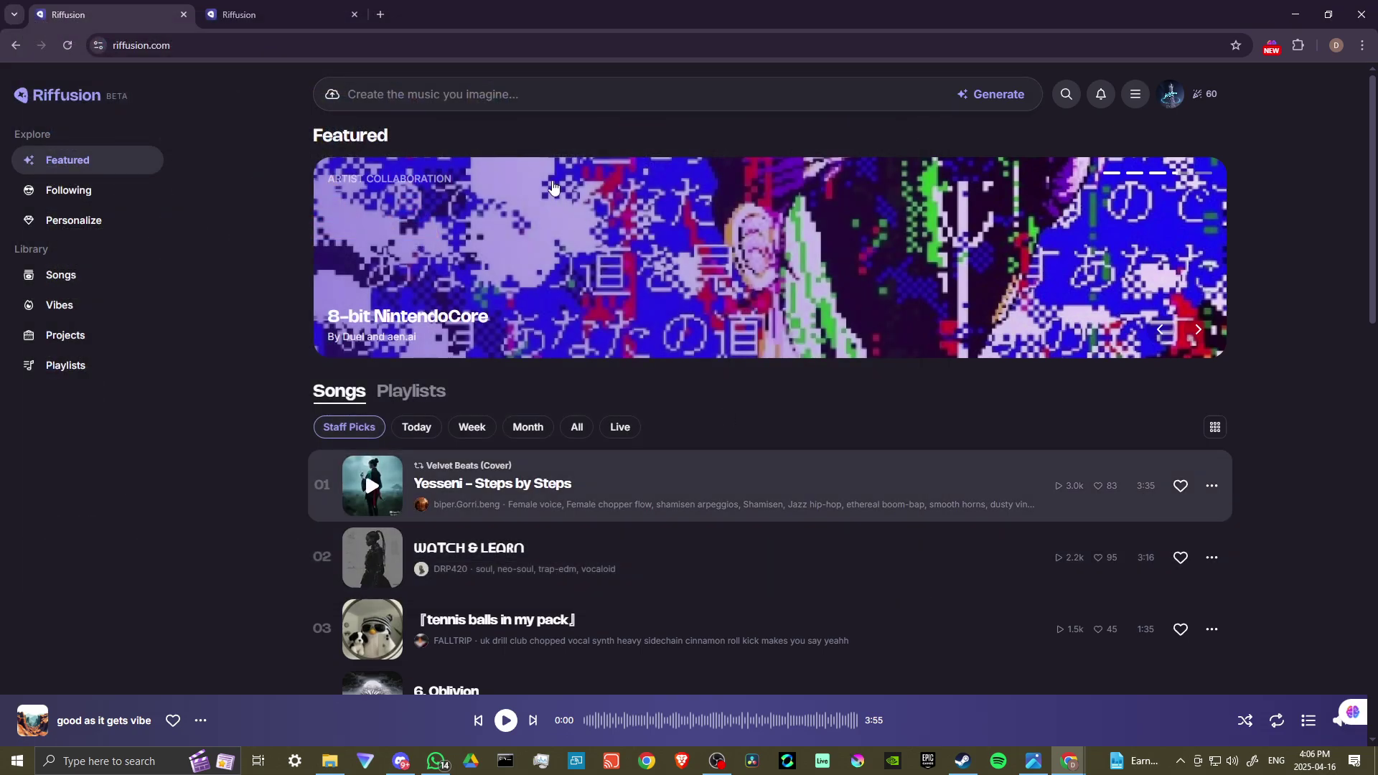
Upload riffusiontest2.mp3 from the Music folder as the Cover remix source.
{"action": "left_click", "coordinate": [502, 94]}
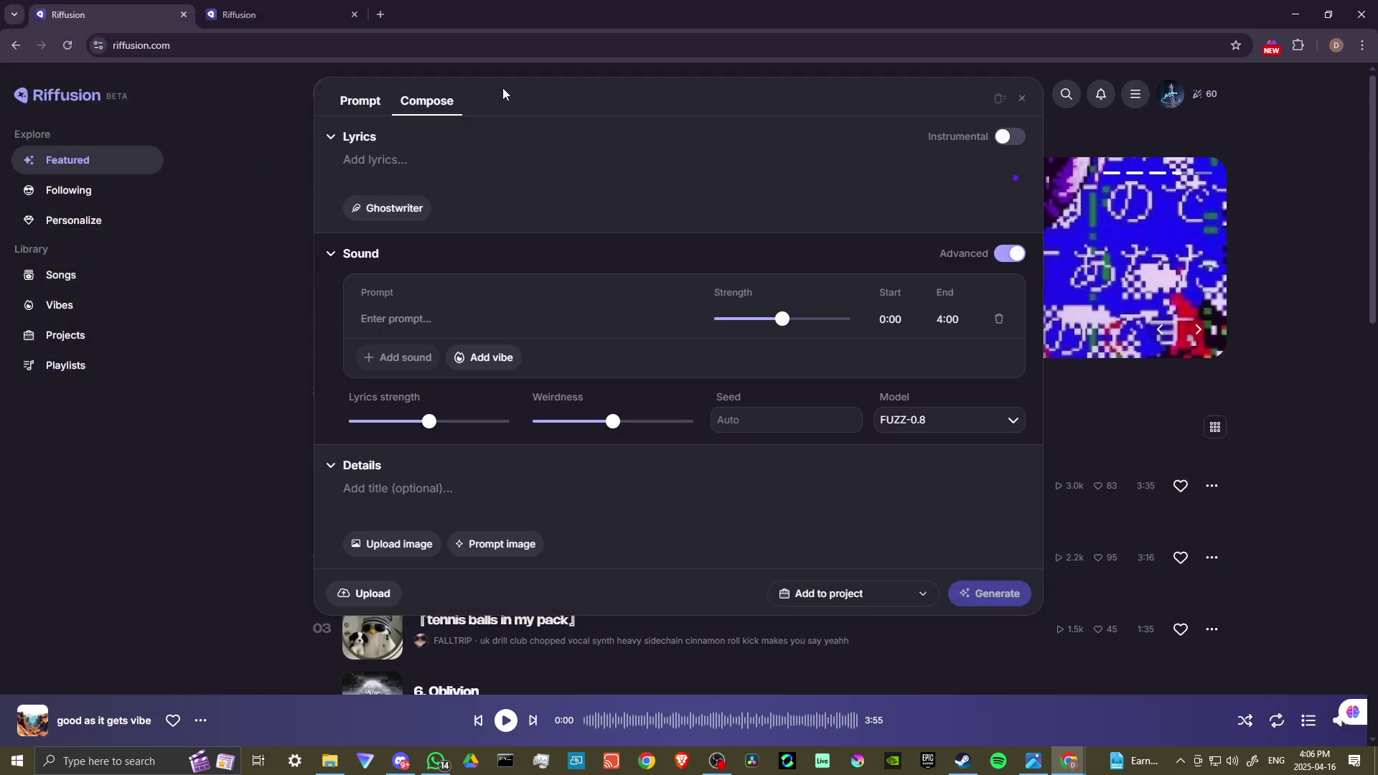
{"action": "left_click", "coordinate": [355, 594]}
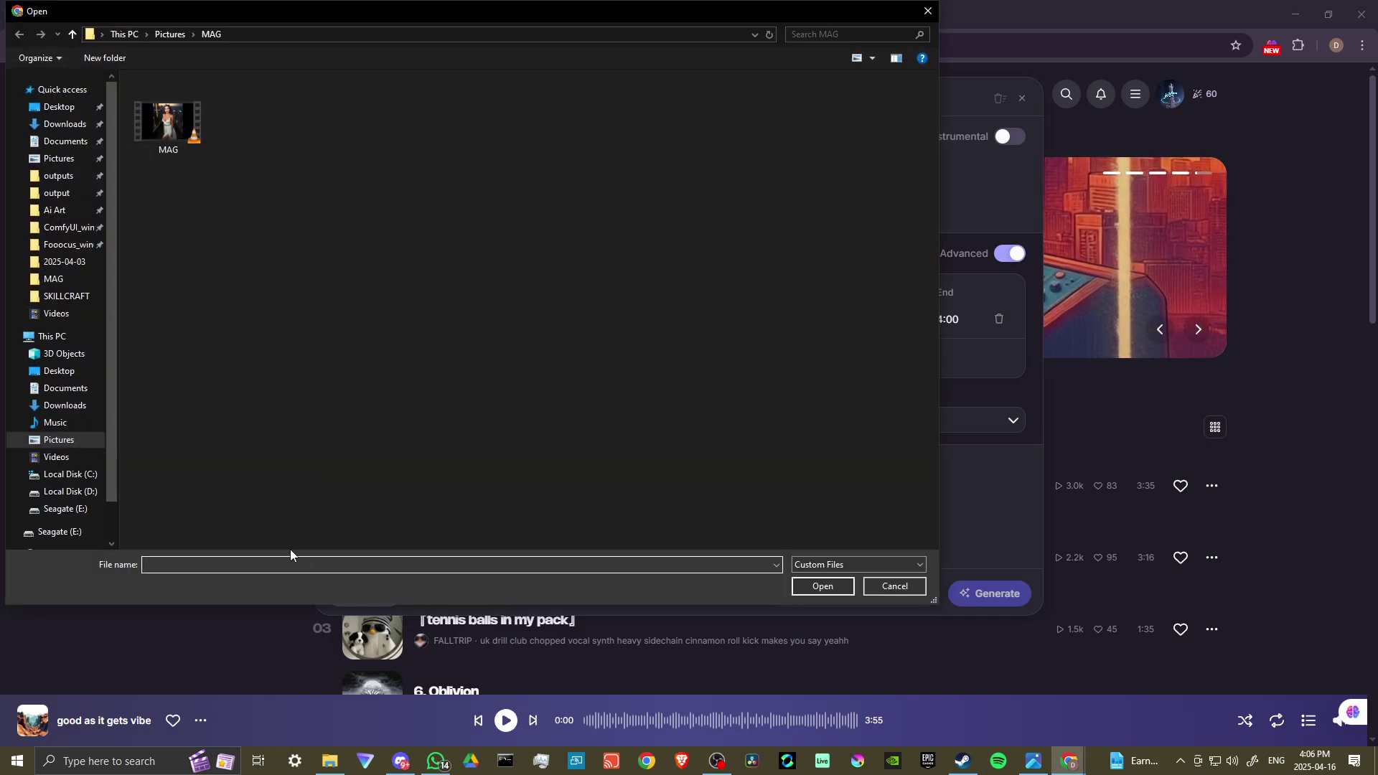
{"action": "left_click", "coordinate": [73, 427]}
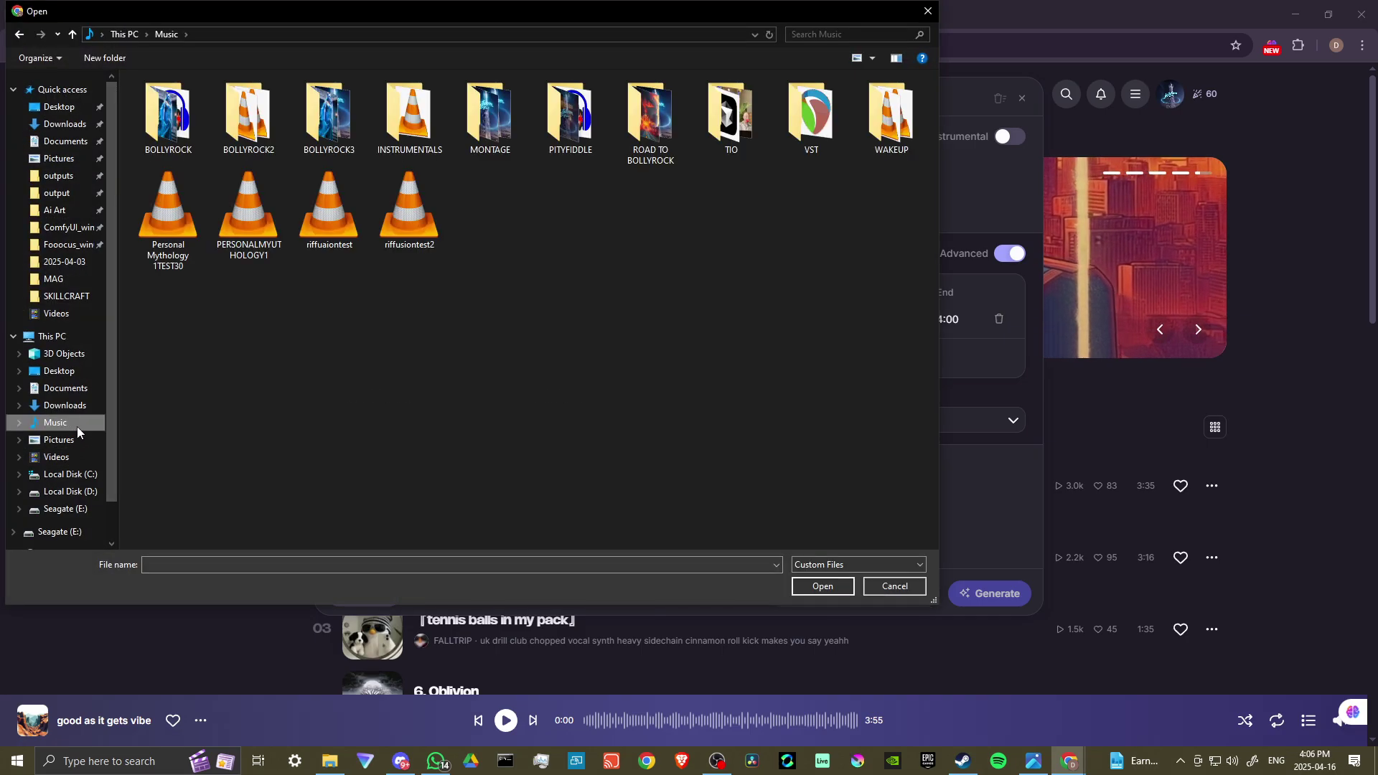
{"action": "double_click", "coordinate": [402, 211]}
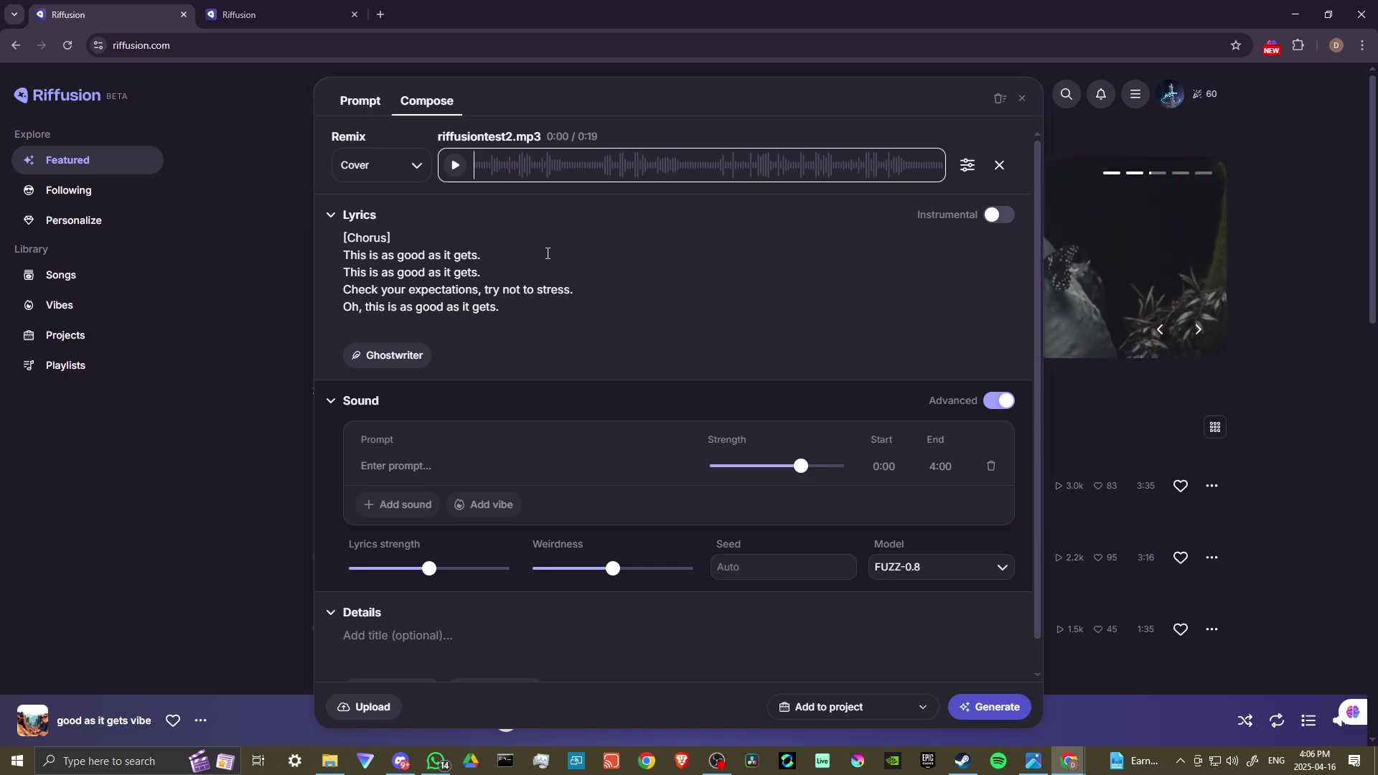
Play the uploaded vocal and rewrite the last chorus line to begin 'Oh, oh, oh,'.
{"action": "left_click", "coordinate": [456, 166]}
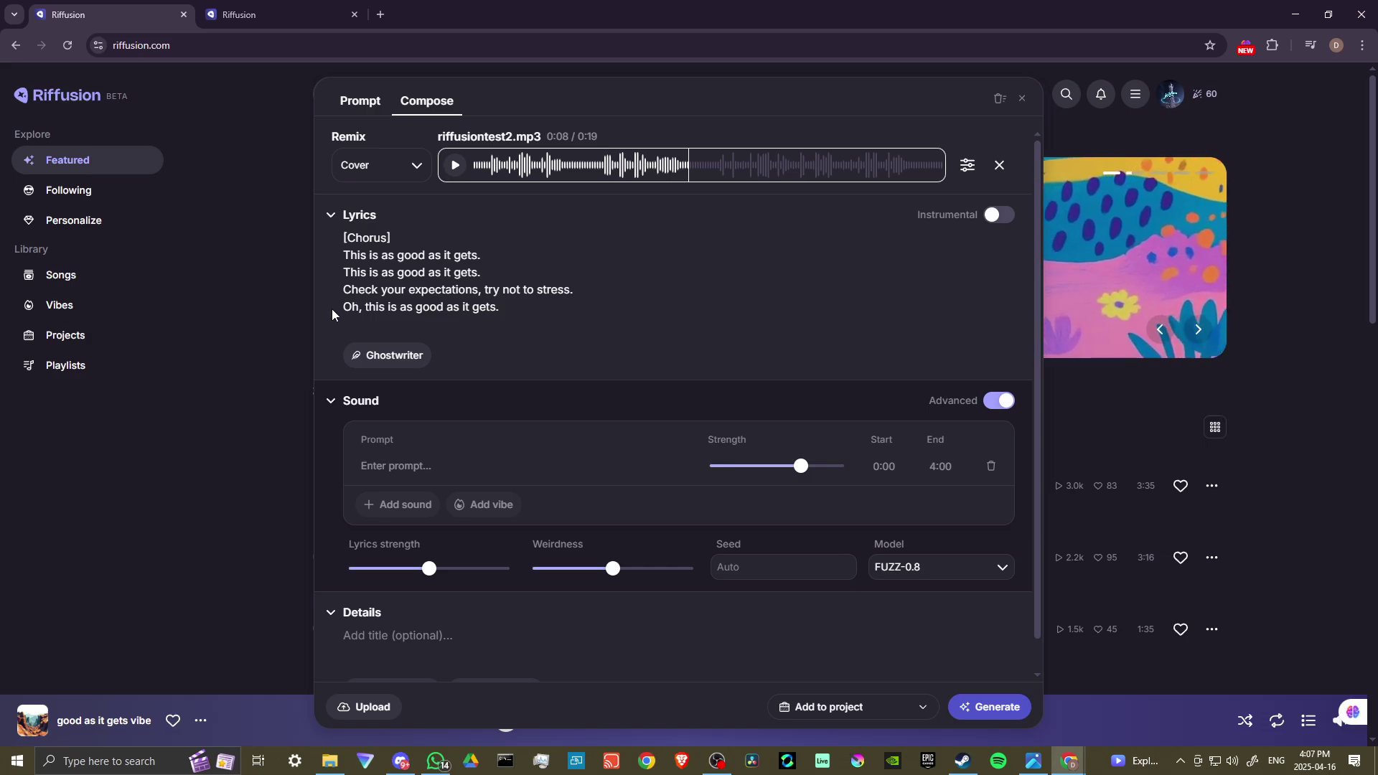
{"action": "left_click", "coordinate": [365, 307]}
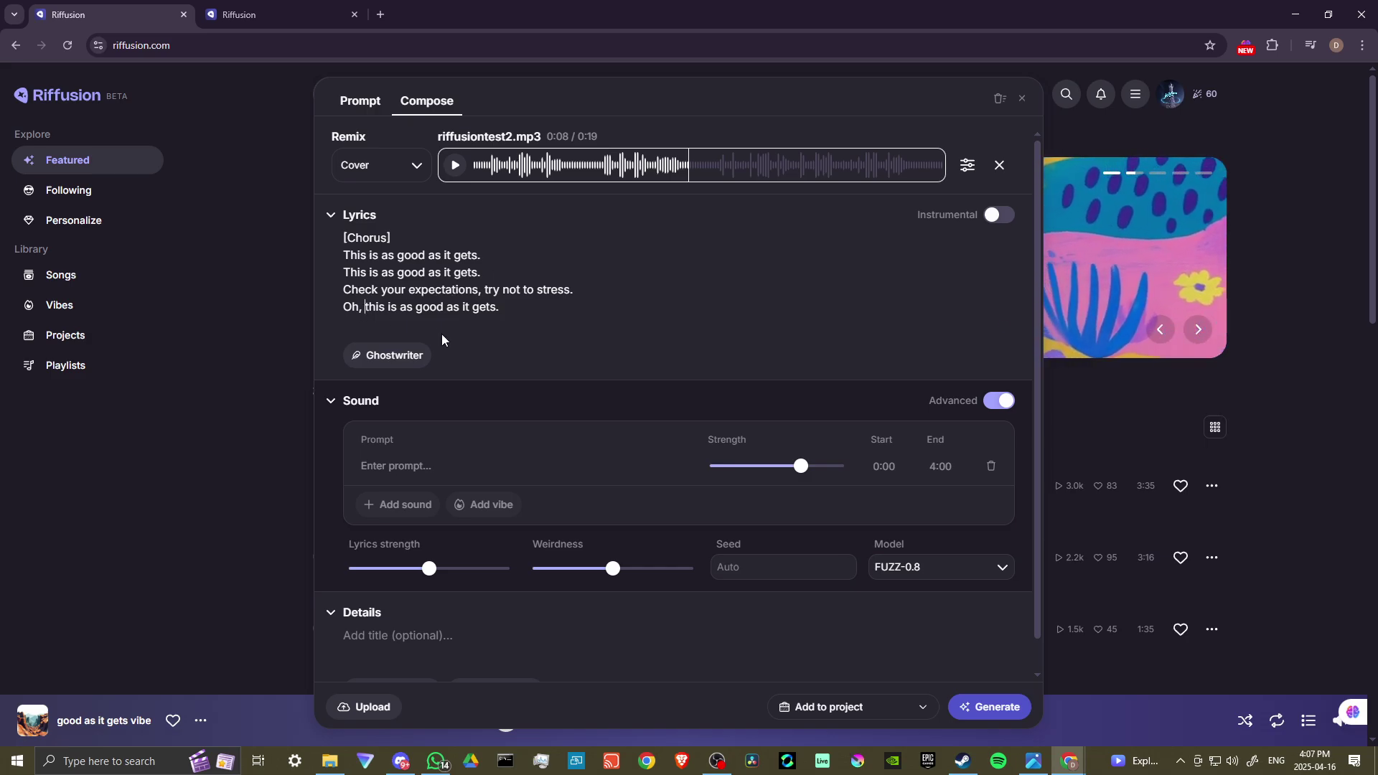
{"action": "key", "text": "BackSpace"}
{"action": "key", "text": "BackSpace"}
{"action": "key", "text": "BackSpace"}
{"action": "key", "text": "BackSpace"}
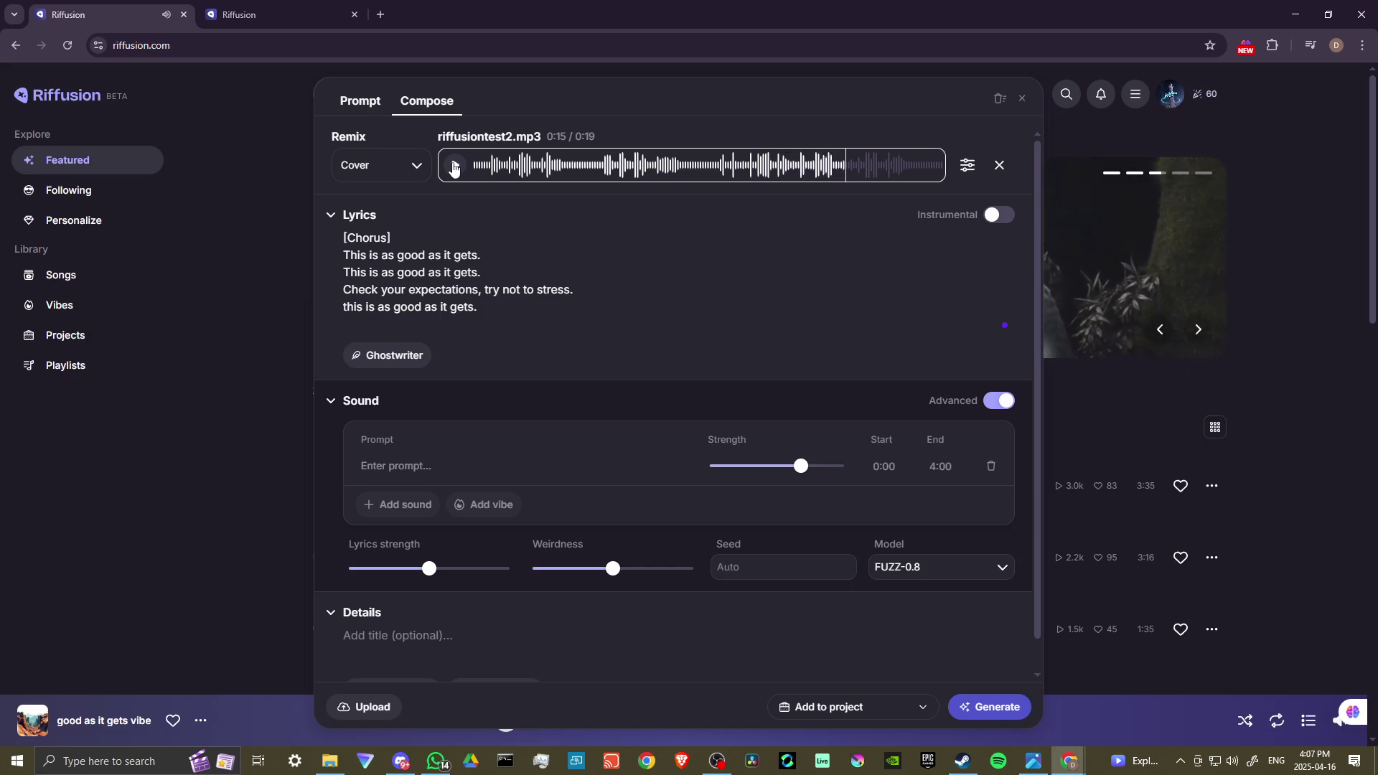
{"action": "left_click", "coordinate": [453, 166]}
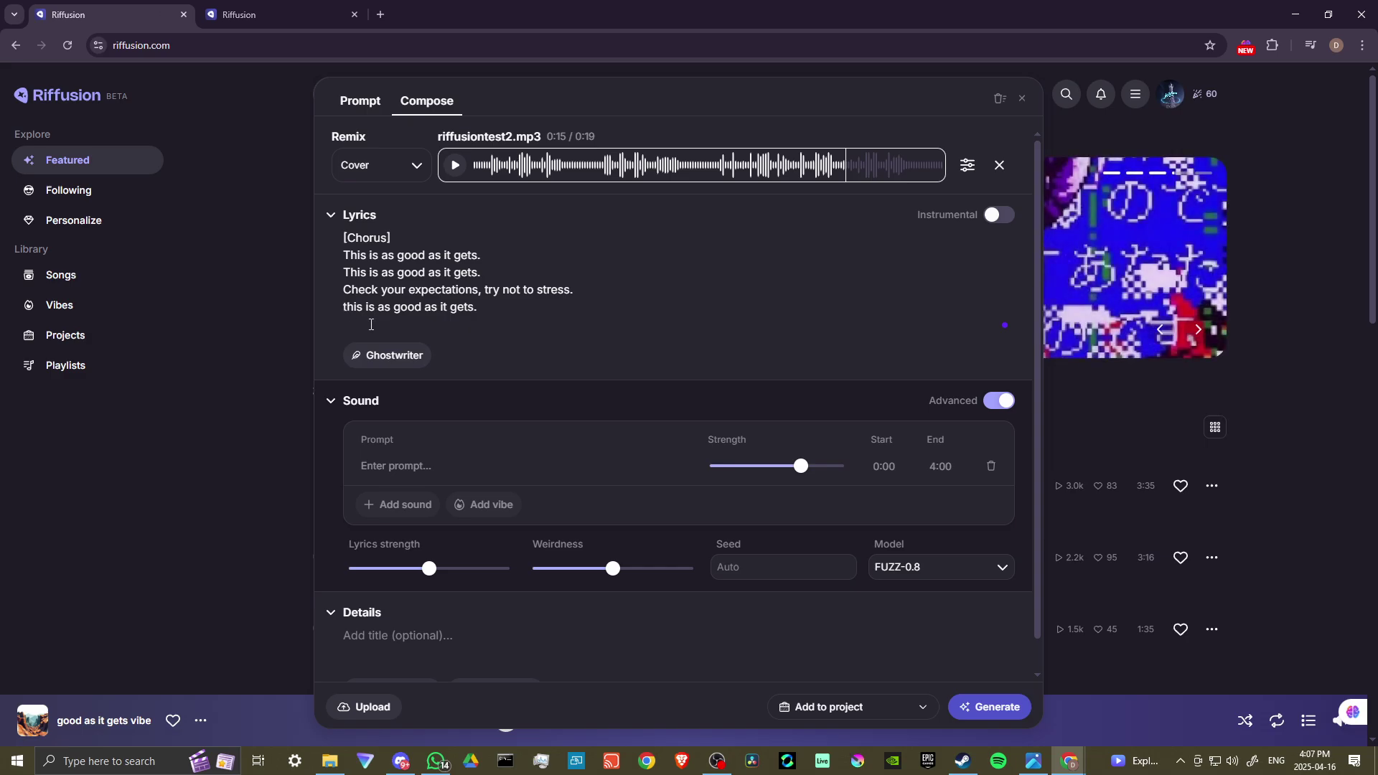
{"action": "type", "text": "Oh"}
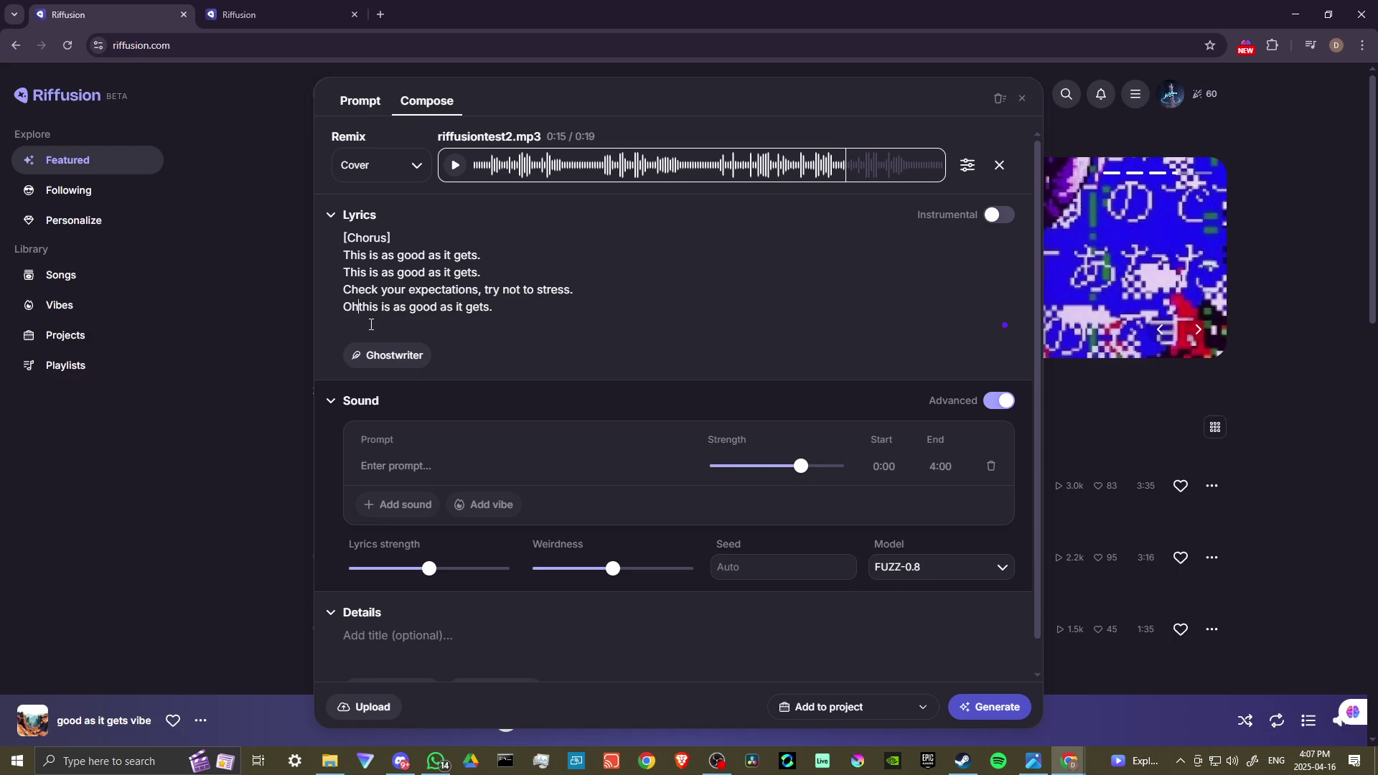
{"action": "type", "text": ", oh, oh"}
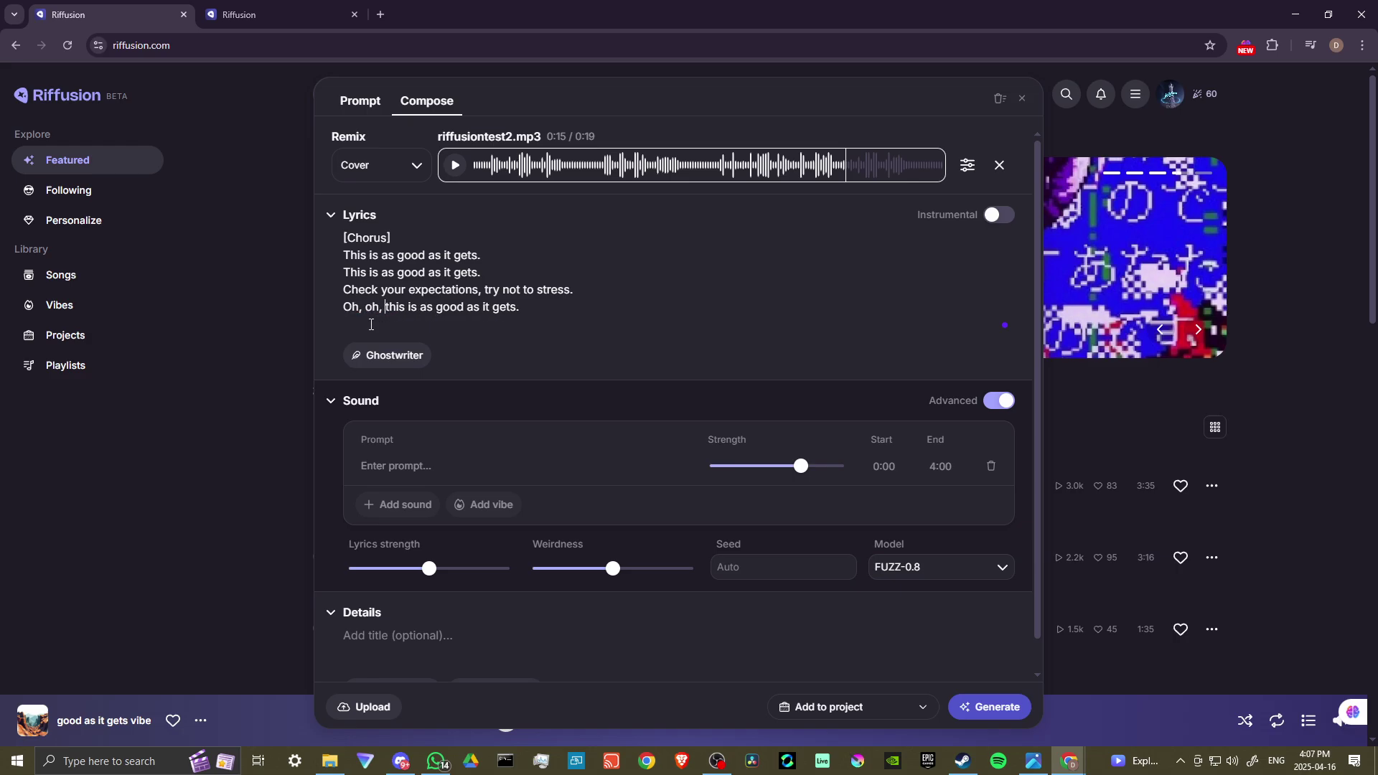
{"action": "type", "text": ","}
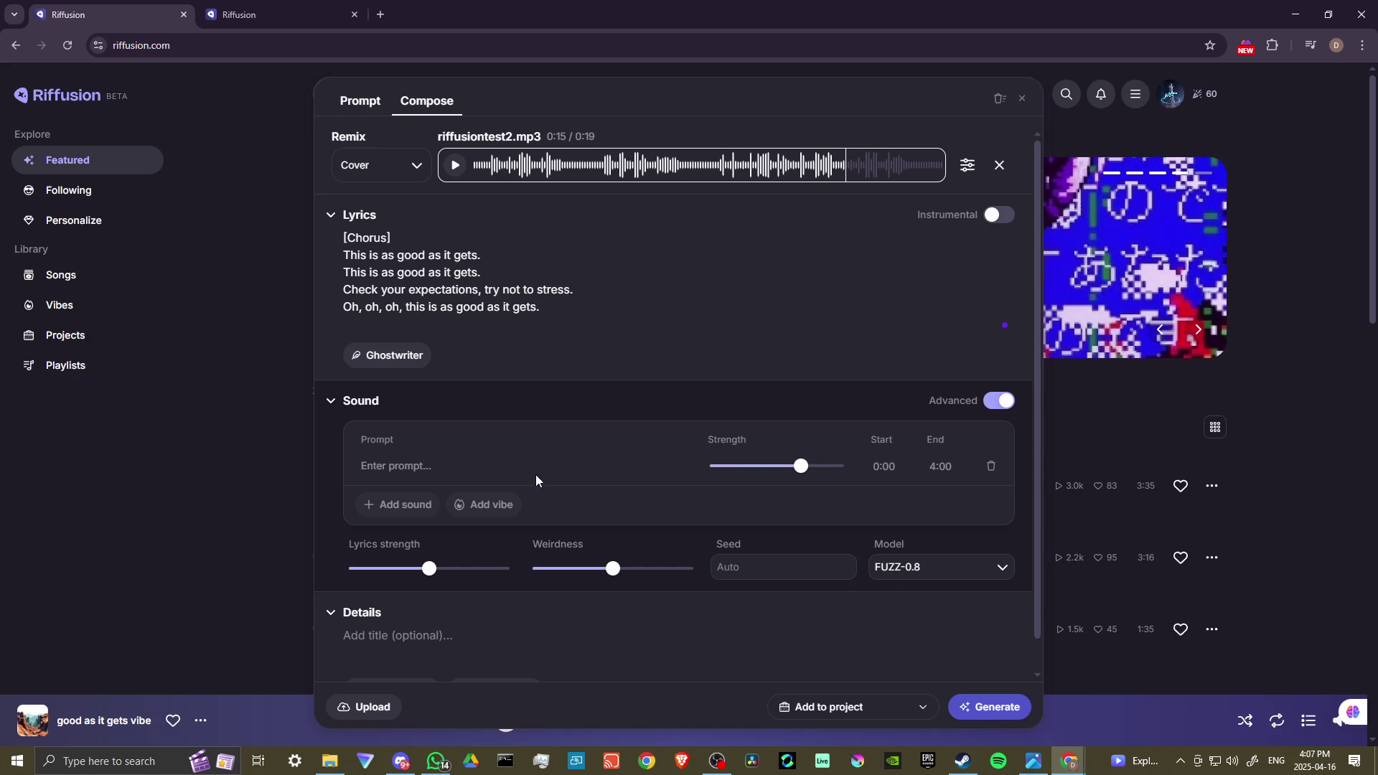
{"action": "left_click", "coordinate": [967, 168]}
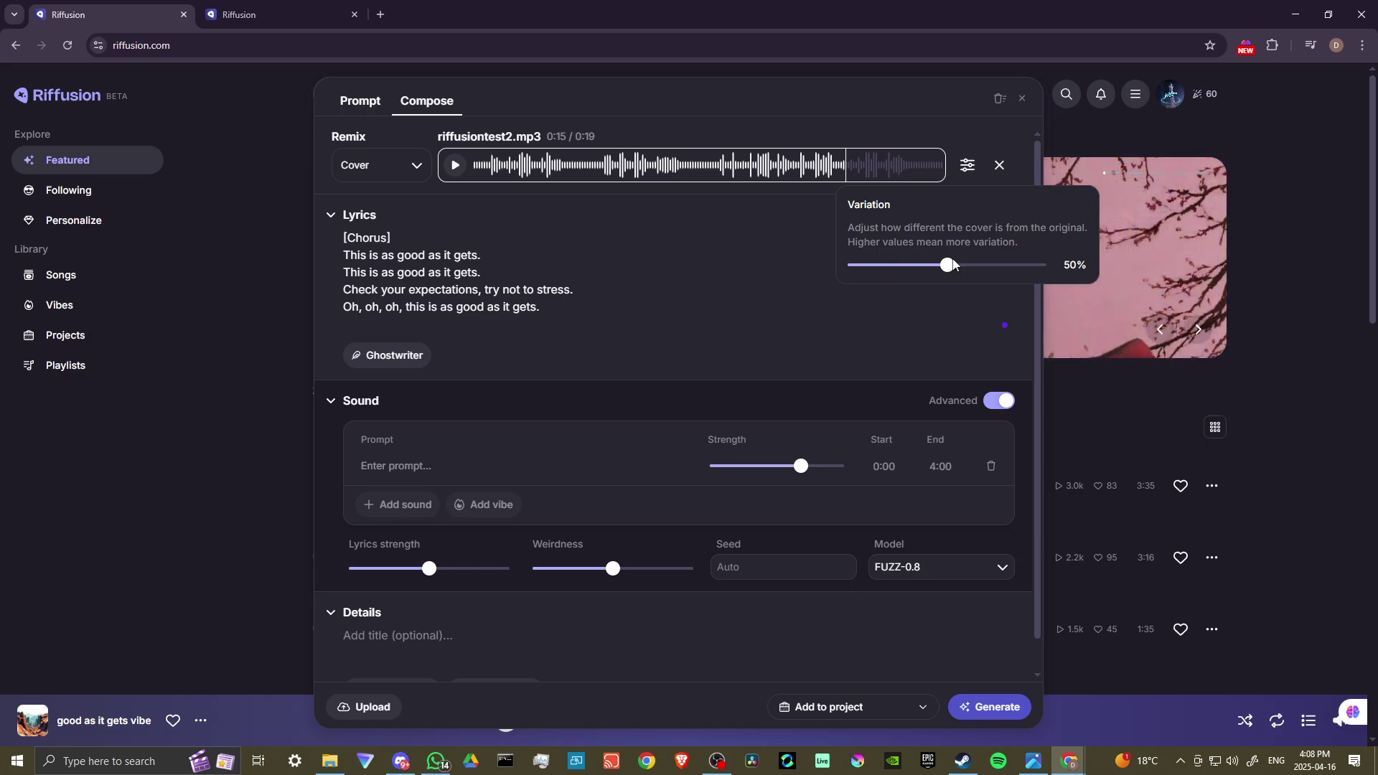
{"action": "left_click", "coordinate": [374, 170]}
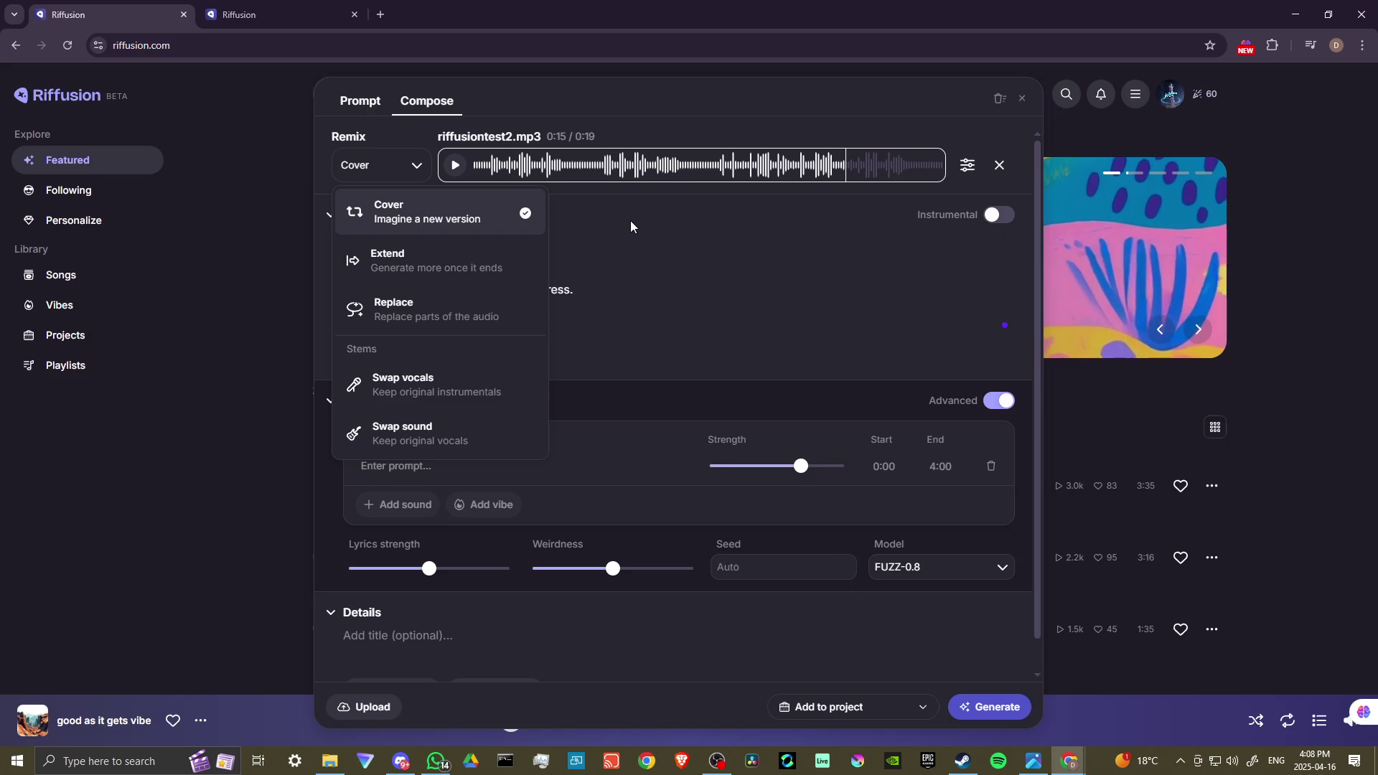
{"action": "left_click", "coordinate": [686, 243]}
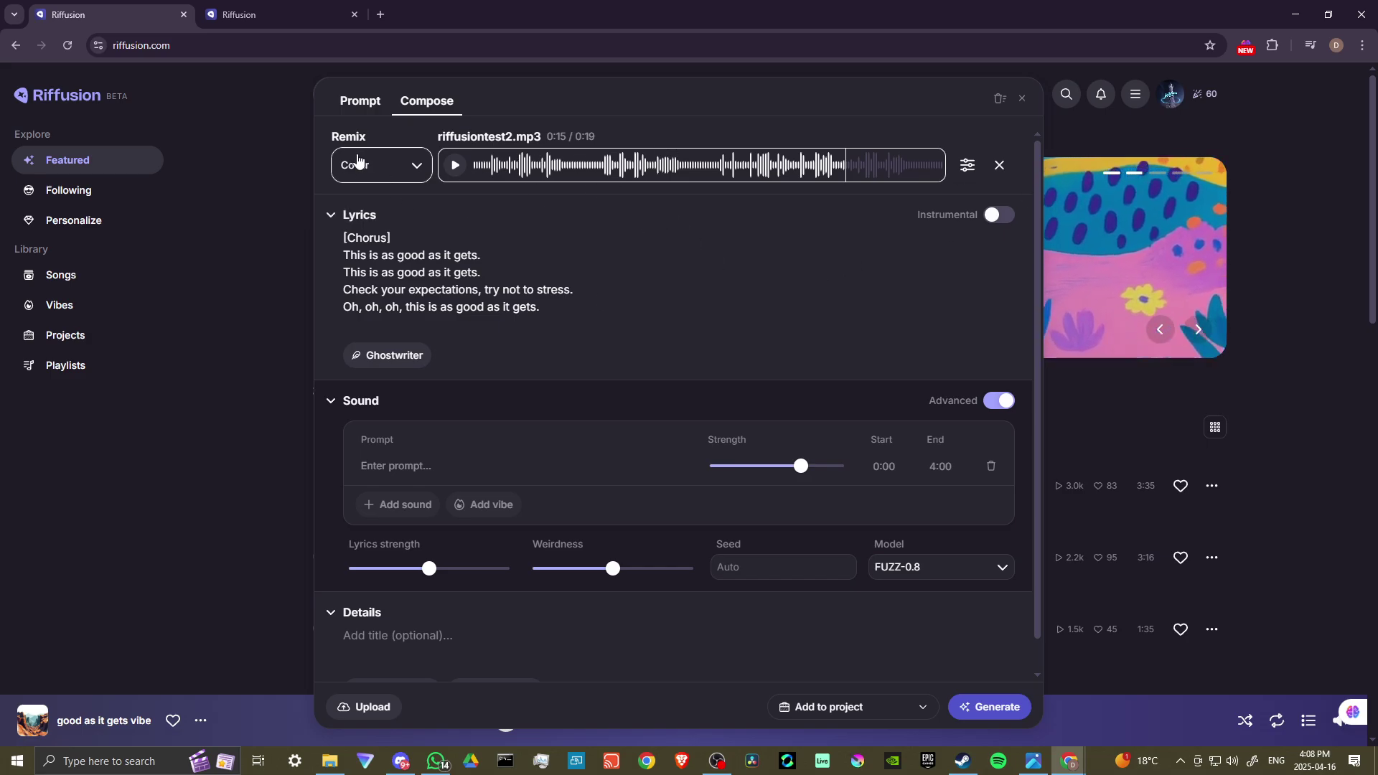
Enter 'jazz, sax, bass, drums' as the cover's sound prompt.
{"action": "left_click", "coordinate": [460, 467]}
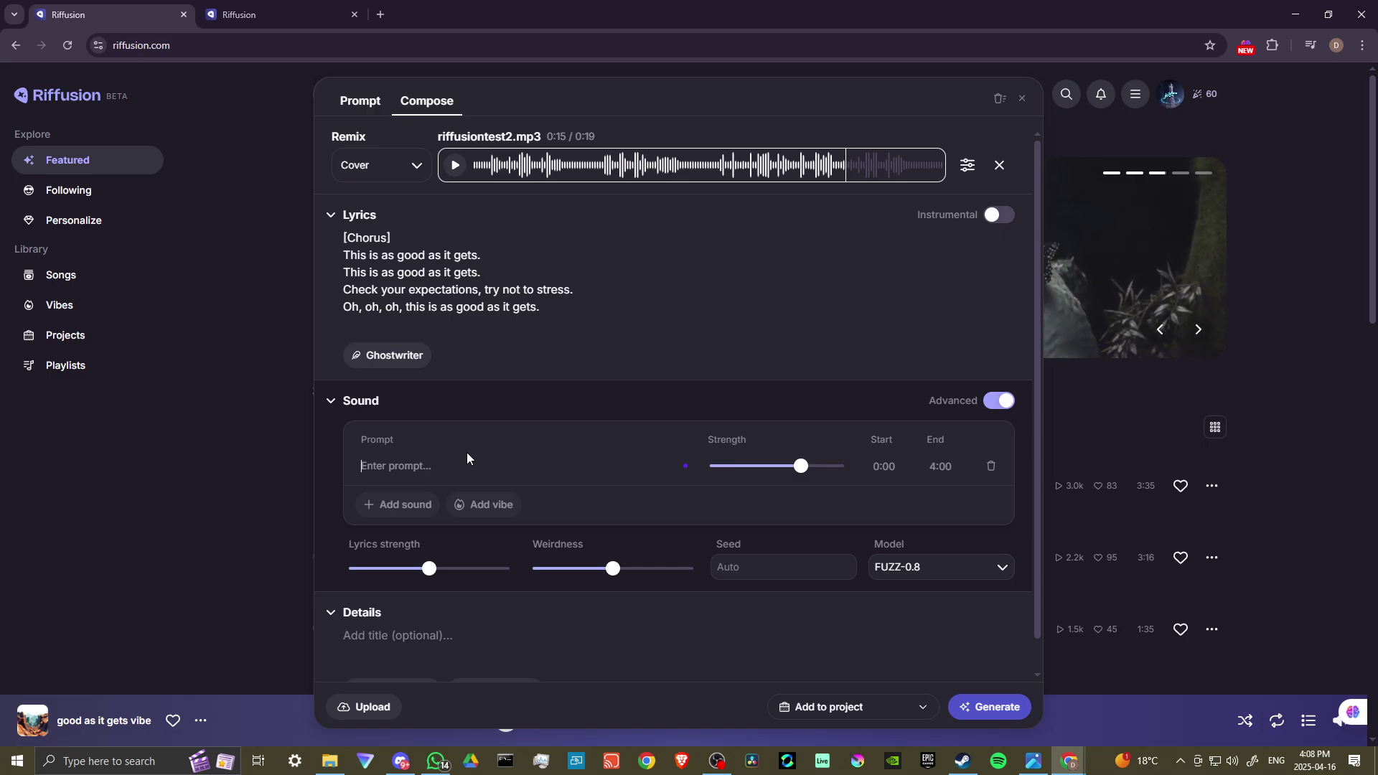
{"action": "type", "text": "jazz"}
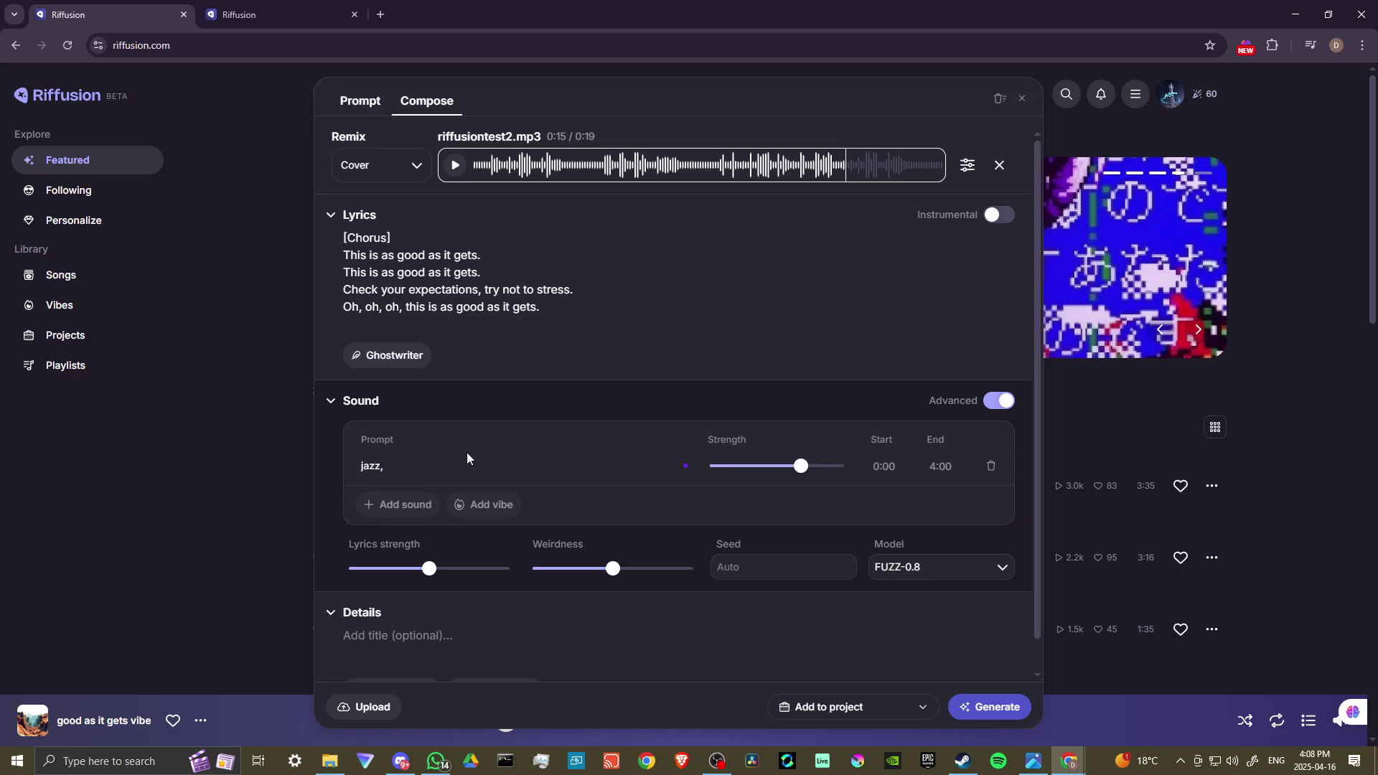
{"action": "type", "text": ", sax, "}
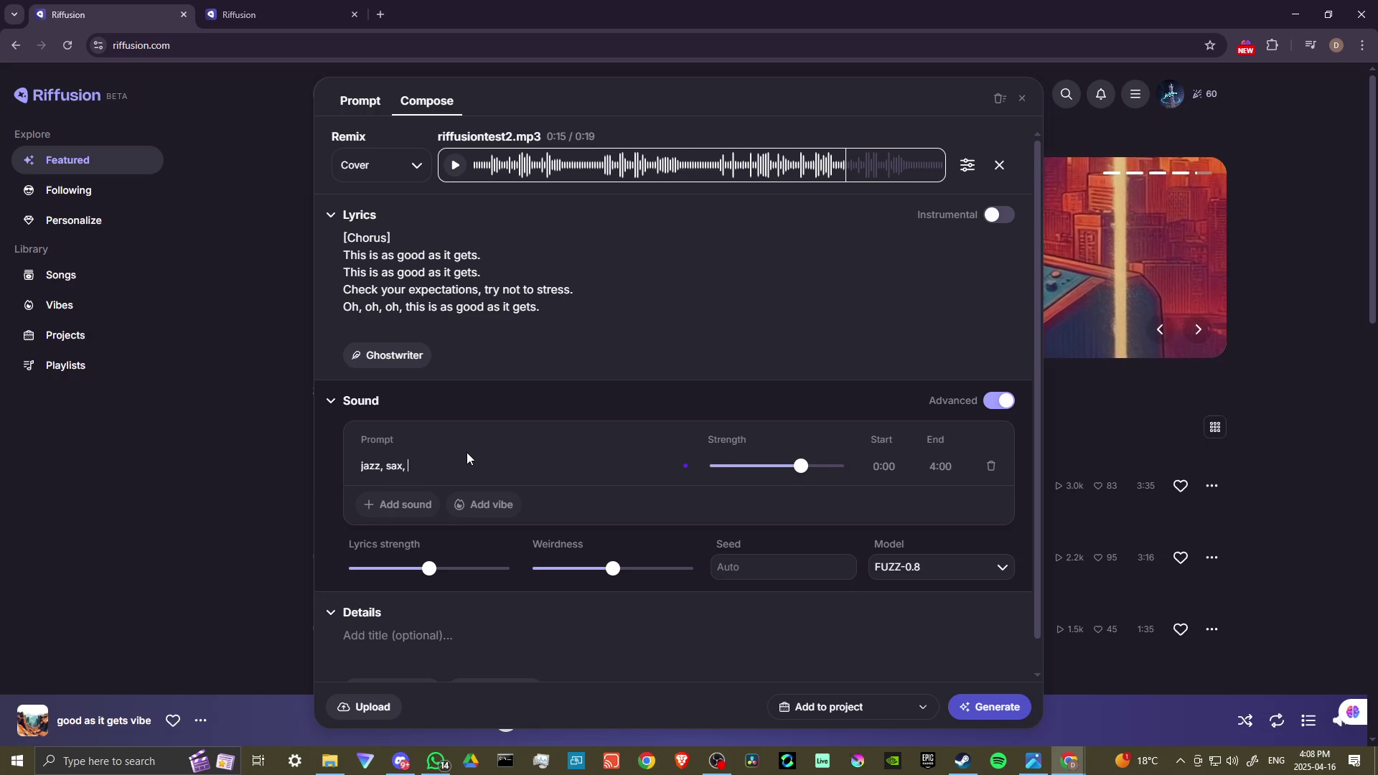
{"action": "type", "text": "bass,"}
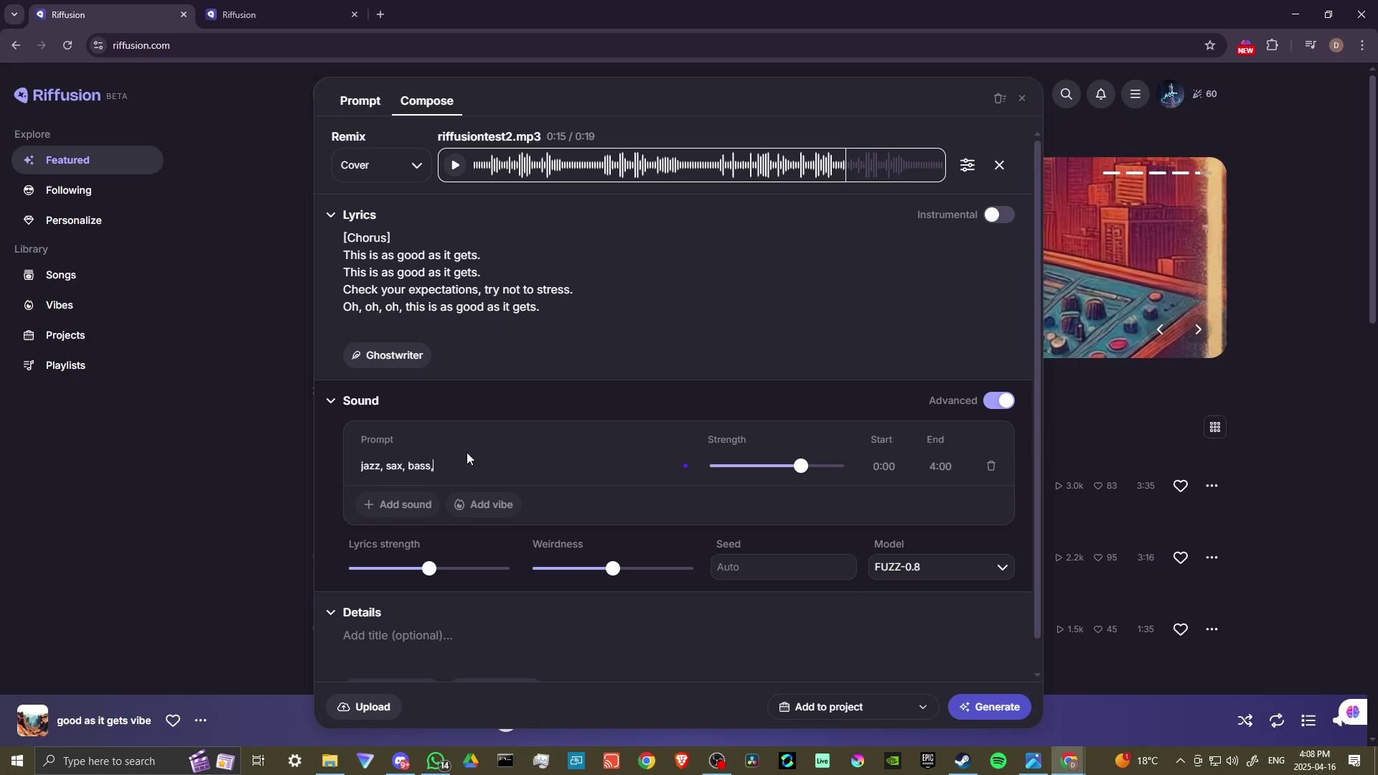
{"action": "type", "text": " drums"}
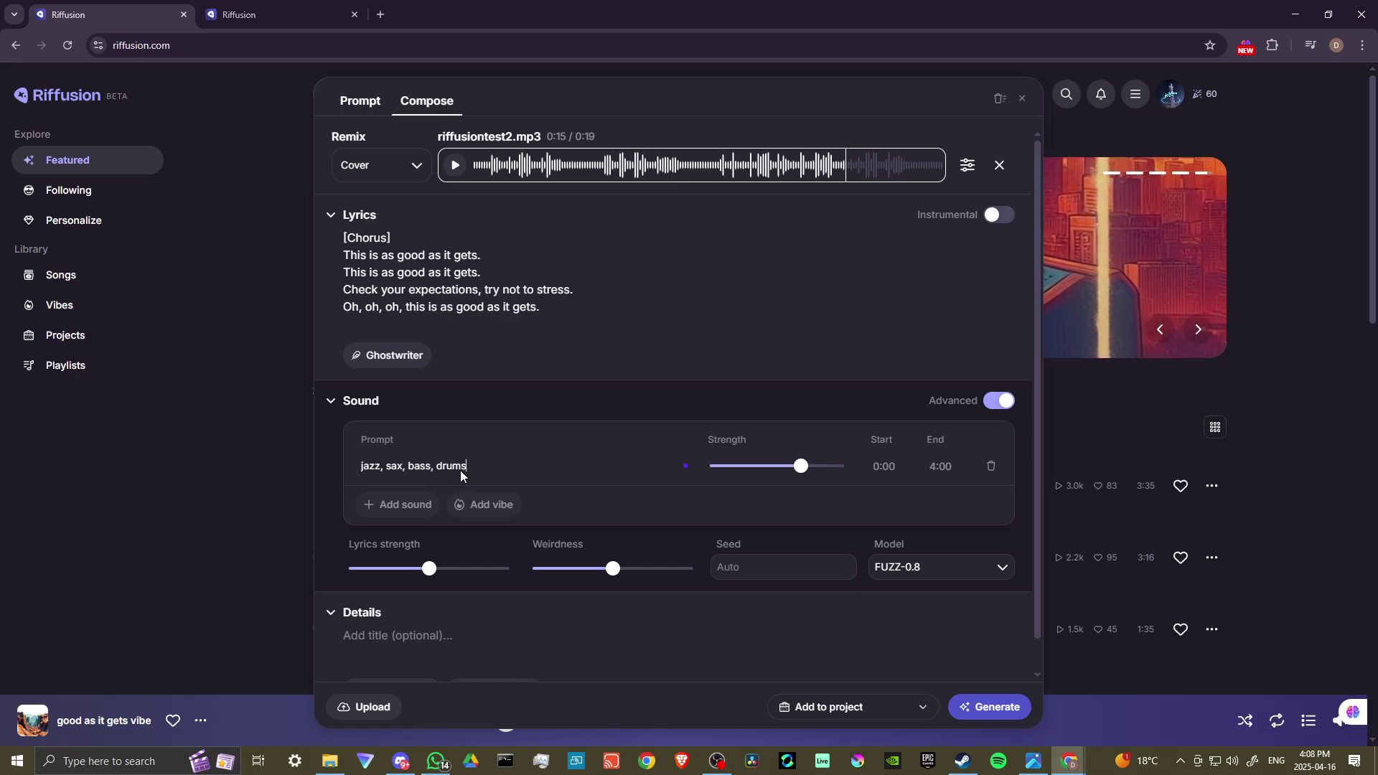
{"action": "scroll", "coordinate": [586, 458], "scroll_direction": "down", "scroll_amount": 1}
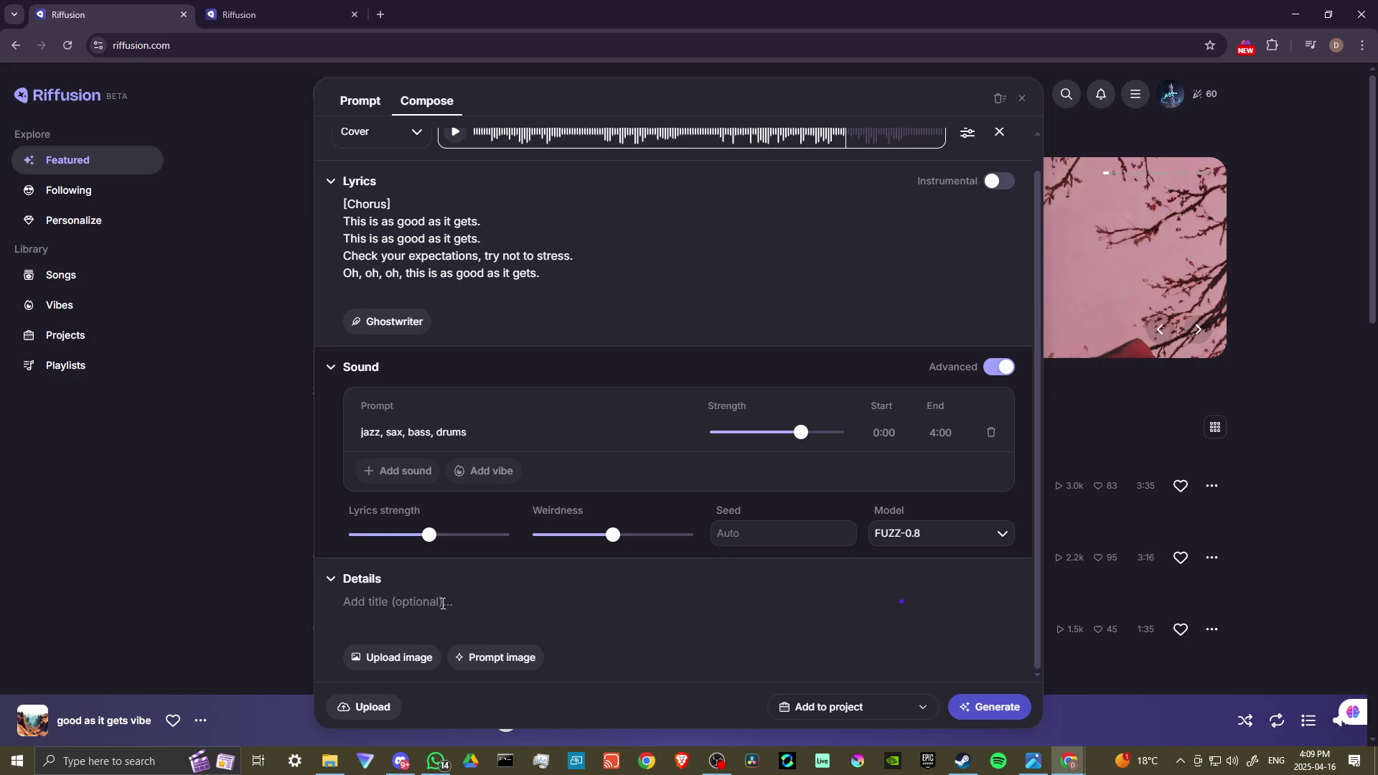
Title the jazz cover 'Good as it gets' and generate it.
{"action": "type", "text": "Good as it gets"}
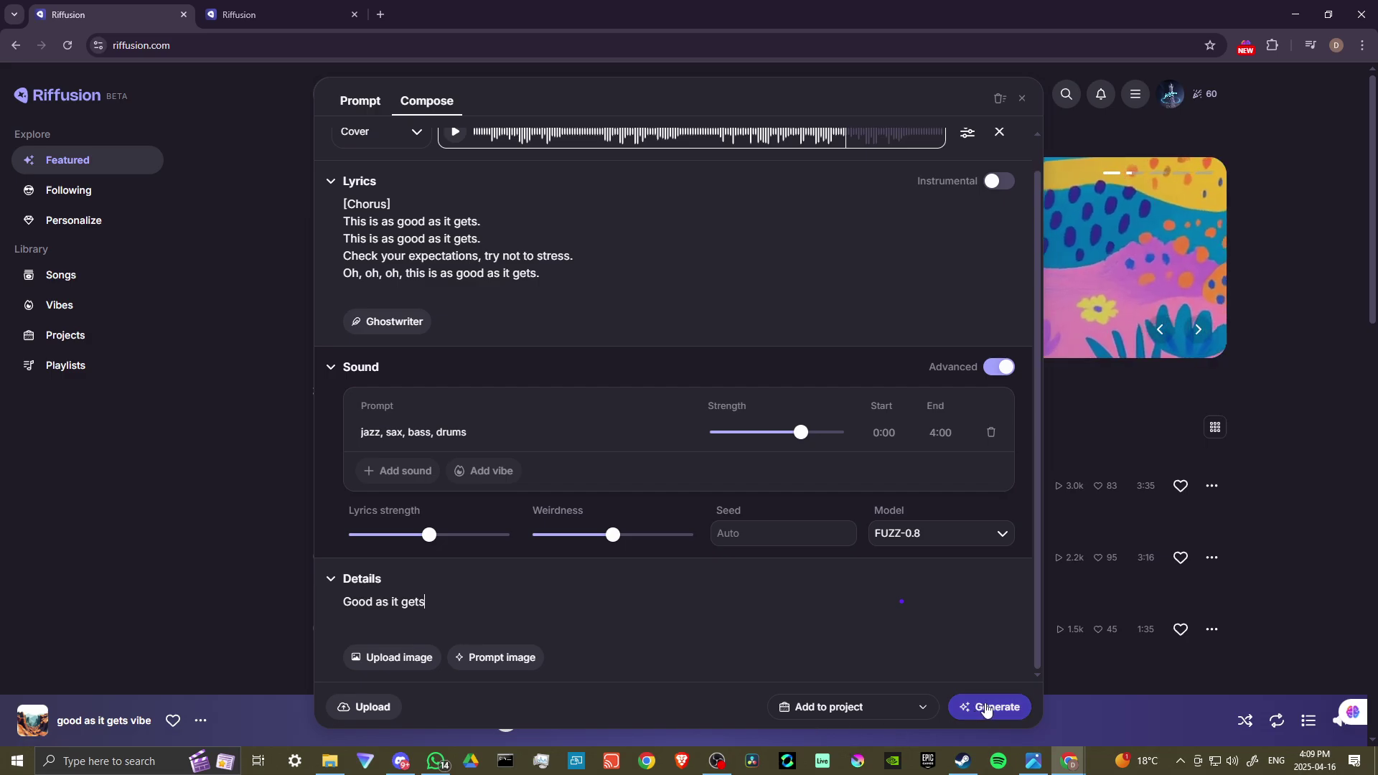
{"action": "left_click", "coordinate": [986, 707]}
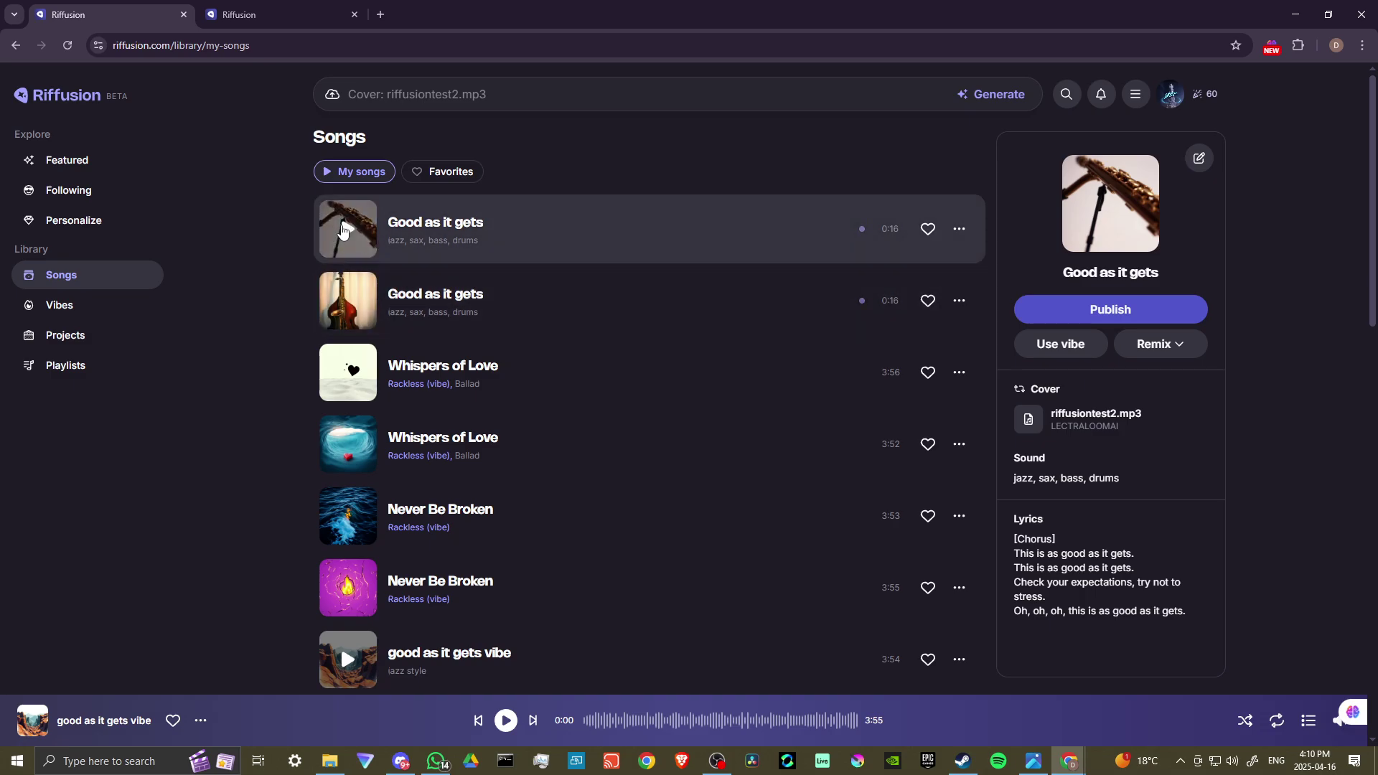
Play the first 'Good as it gets' cover, then show the Whispers of Love details.
{"action": "left_click", "coordinate": [347, 229]}
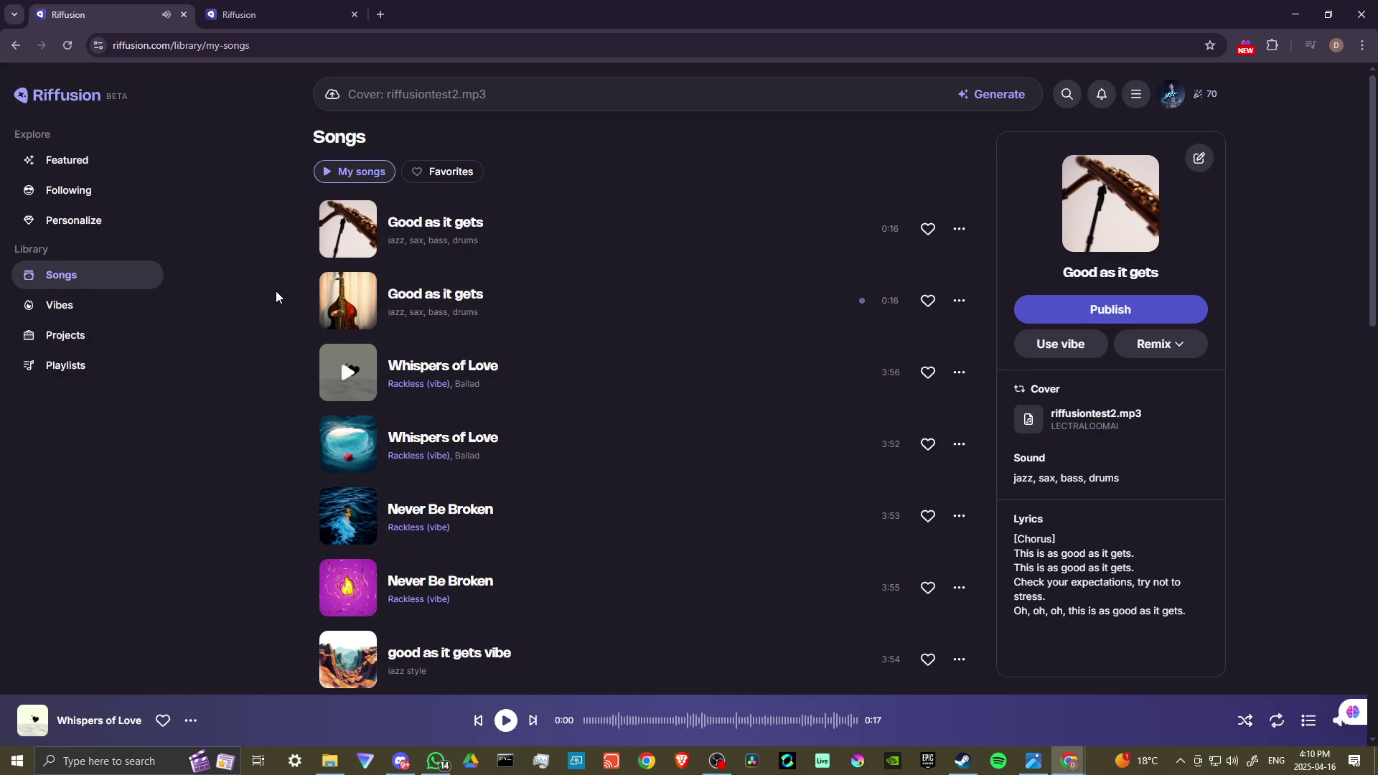
{"action": "left_click", "coordinate": [342, 372]}
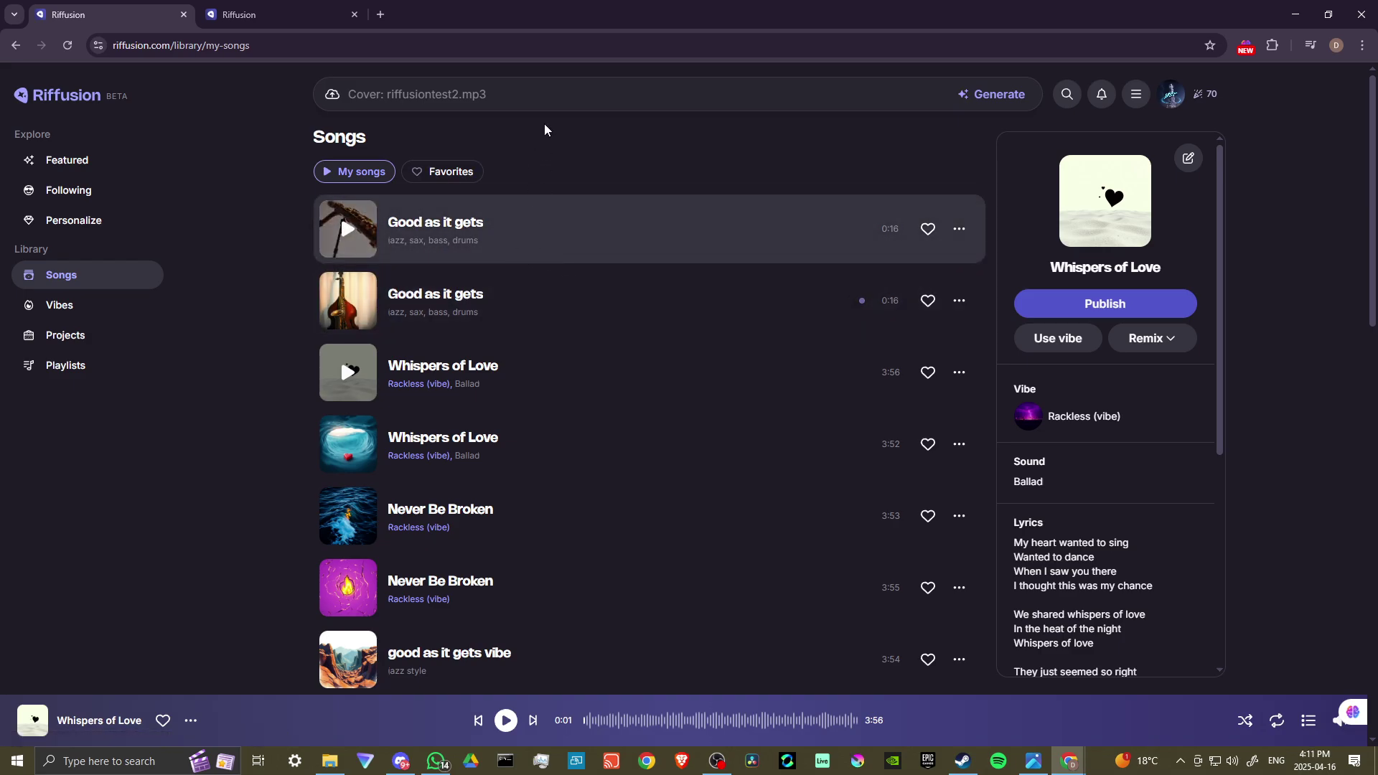
Reopen the cover composer and replace the sound prompt with just 'jazz'.
{"action": "left_click", "coordinate": [546, 99]}
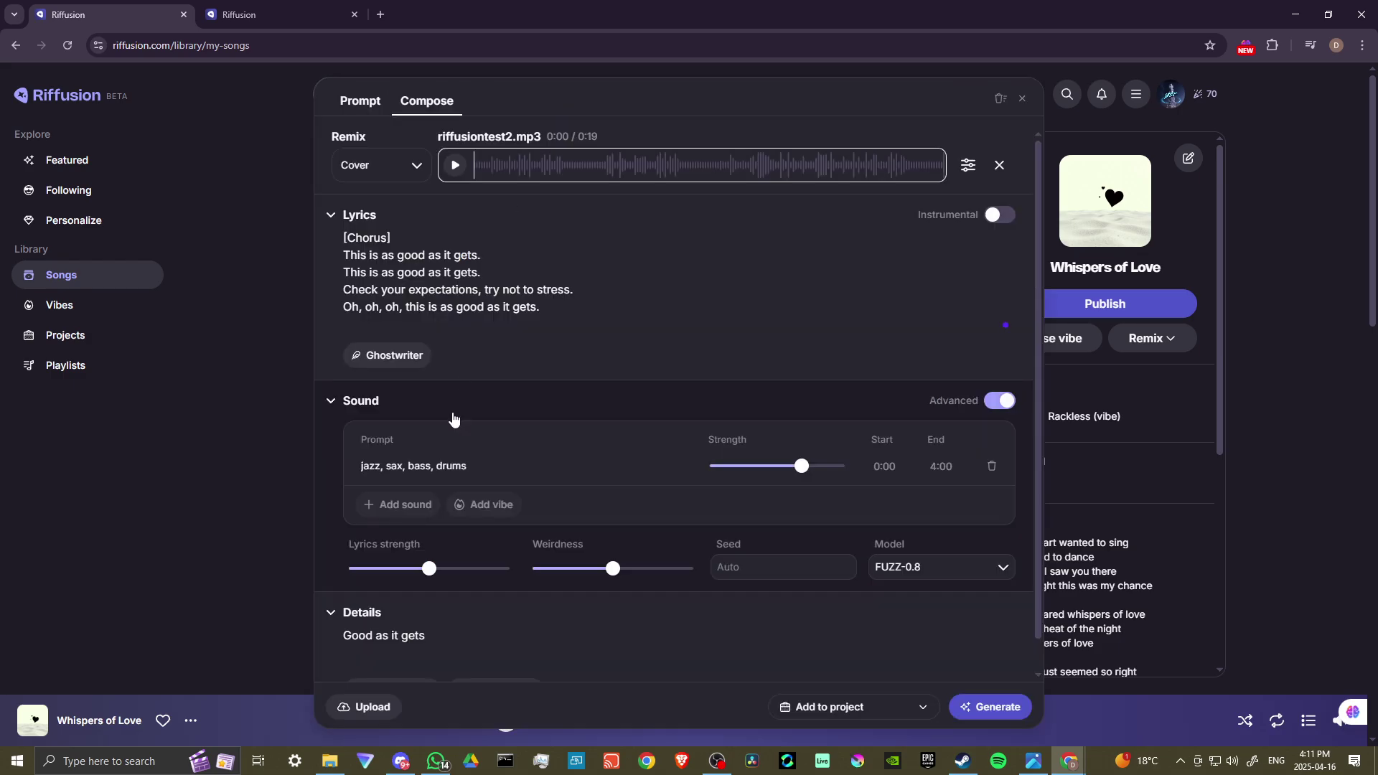
{"action": "triple_click", "coordinate": [493, 468]}
{"action": "type", "text": "jazz"}
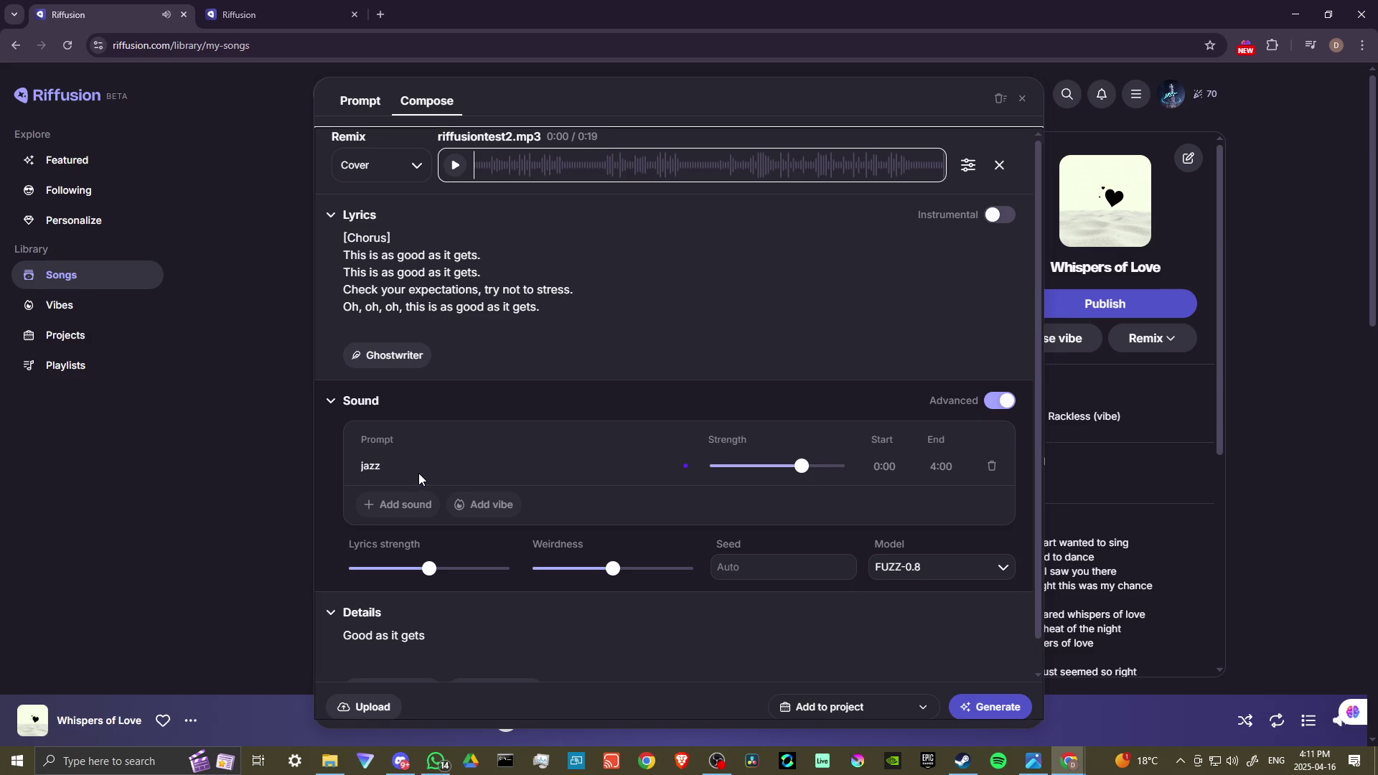
Close the composer, pause Whispers of Love, then play and pause the first 'Good as it gets' cover.
{"action": "left_click", "coordinate": [1023, 98]}
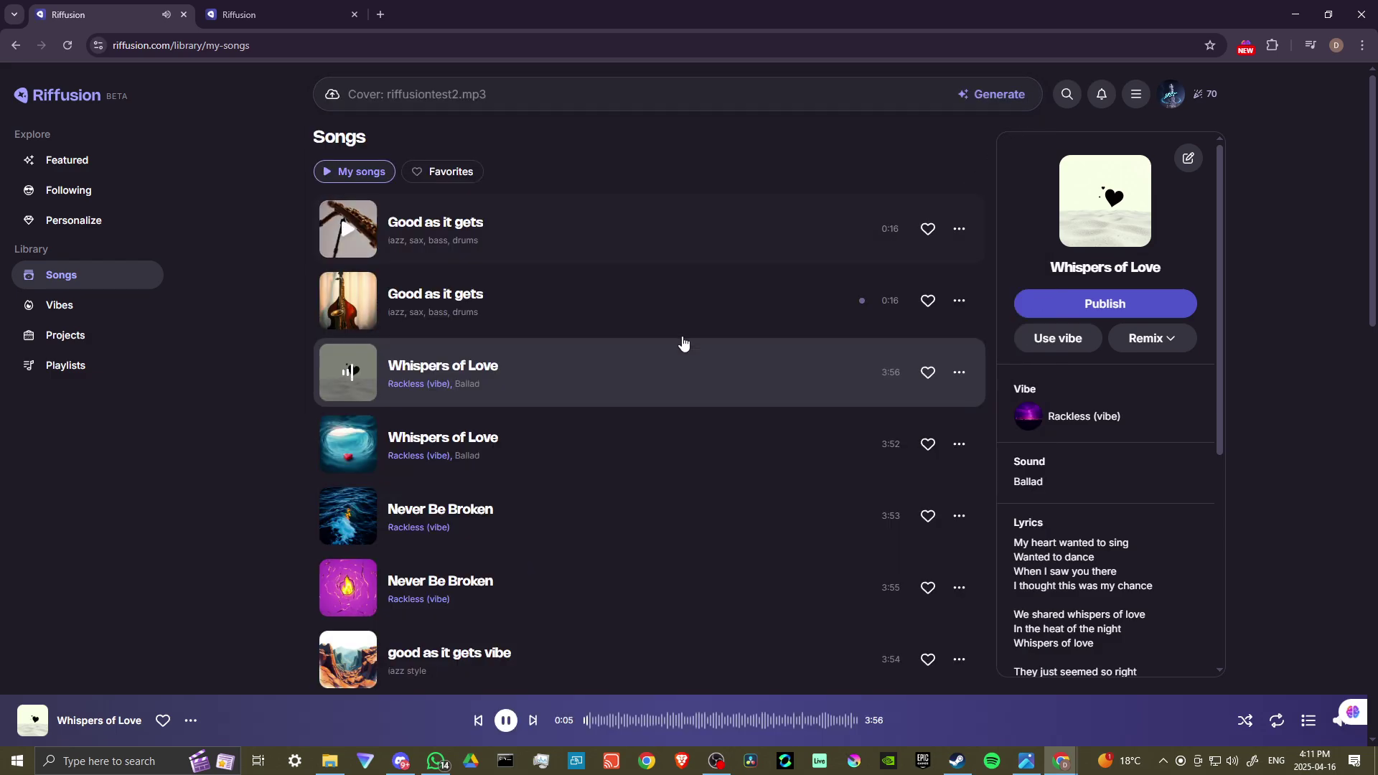
{"action": "key", "text": "space"}
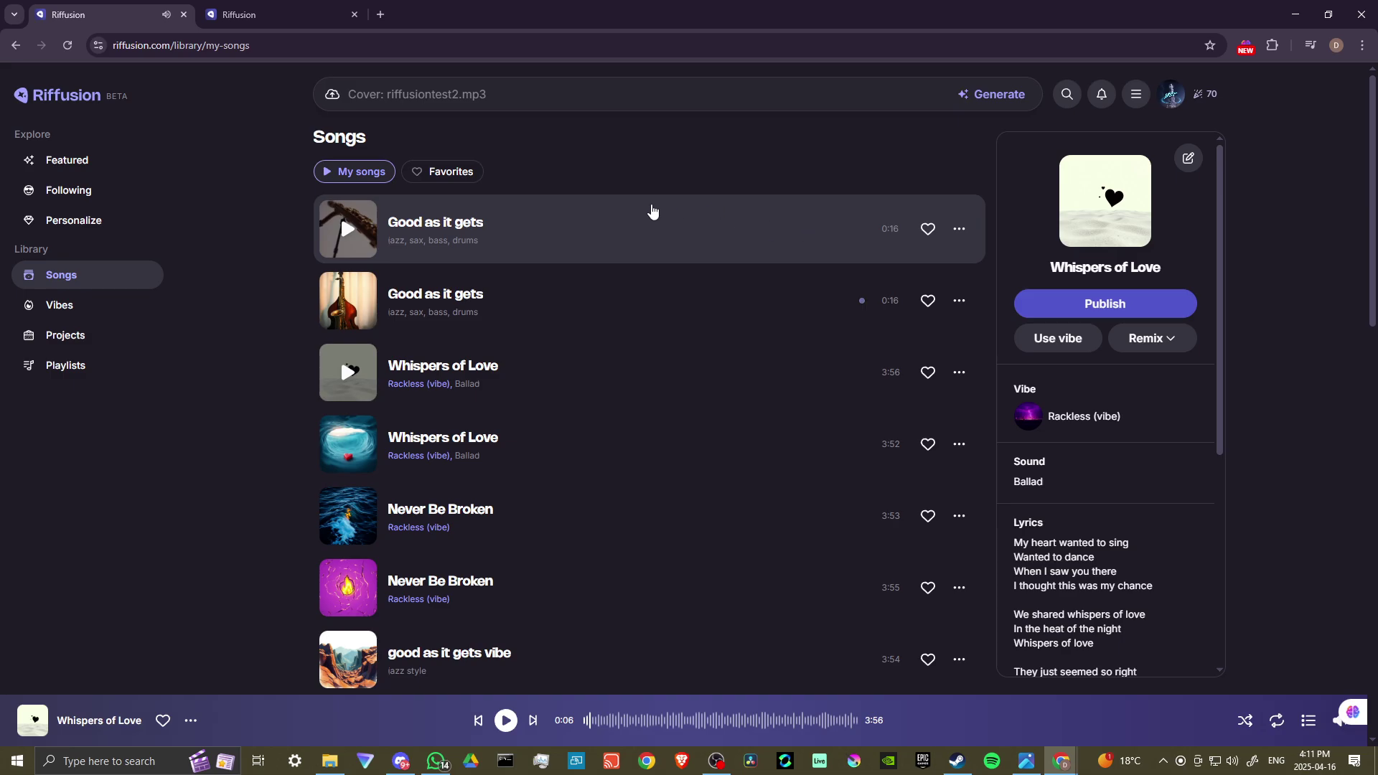
{"action": "left_click", "coordinate": [653, 232]}
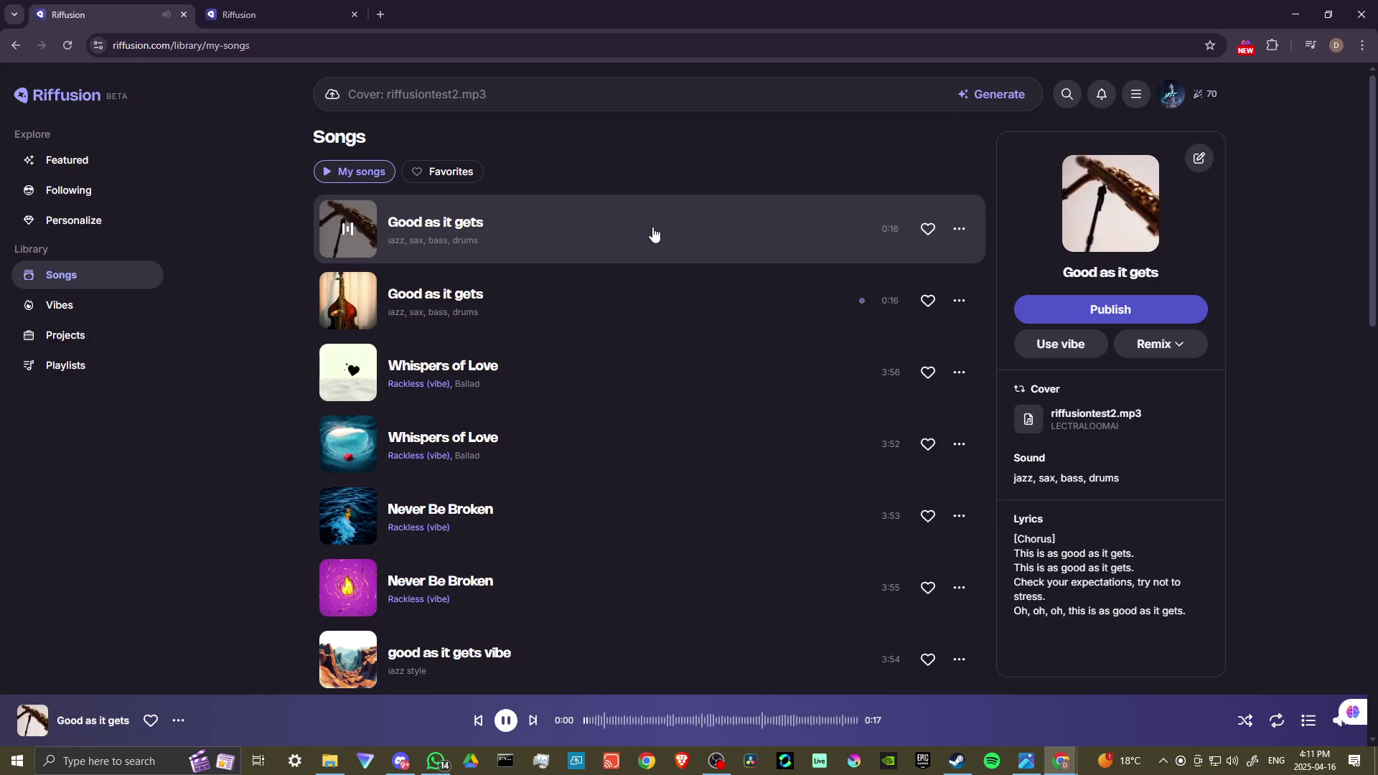
{"action": "left_click", "coordinate": [347, 234]}
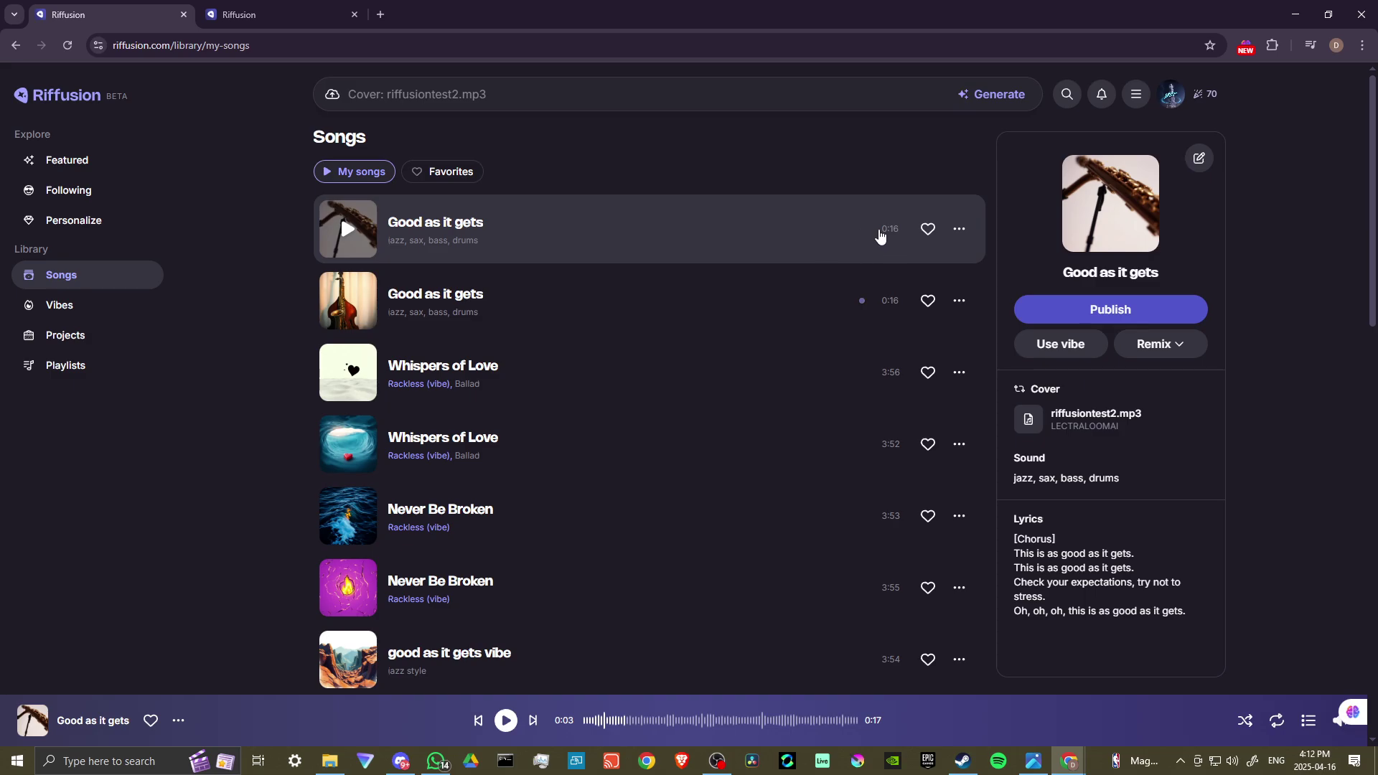
Reopen the composer and generate two more covers with the jazz-only prompt.
{"action": "left_click", "coordinate": [686, 97]}
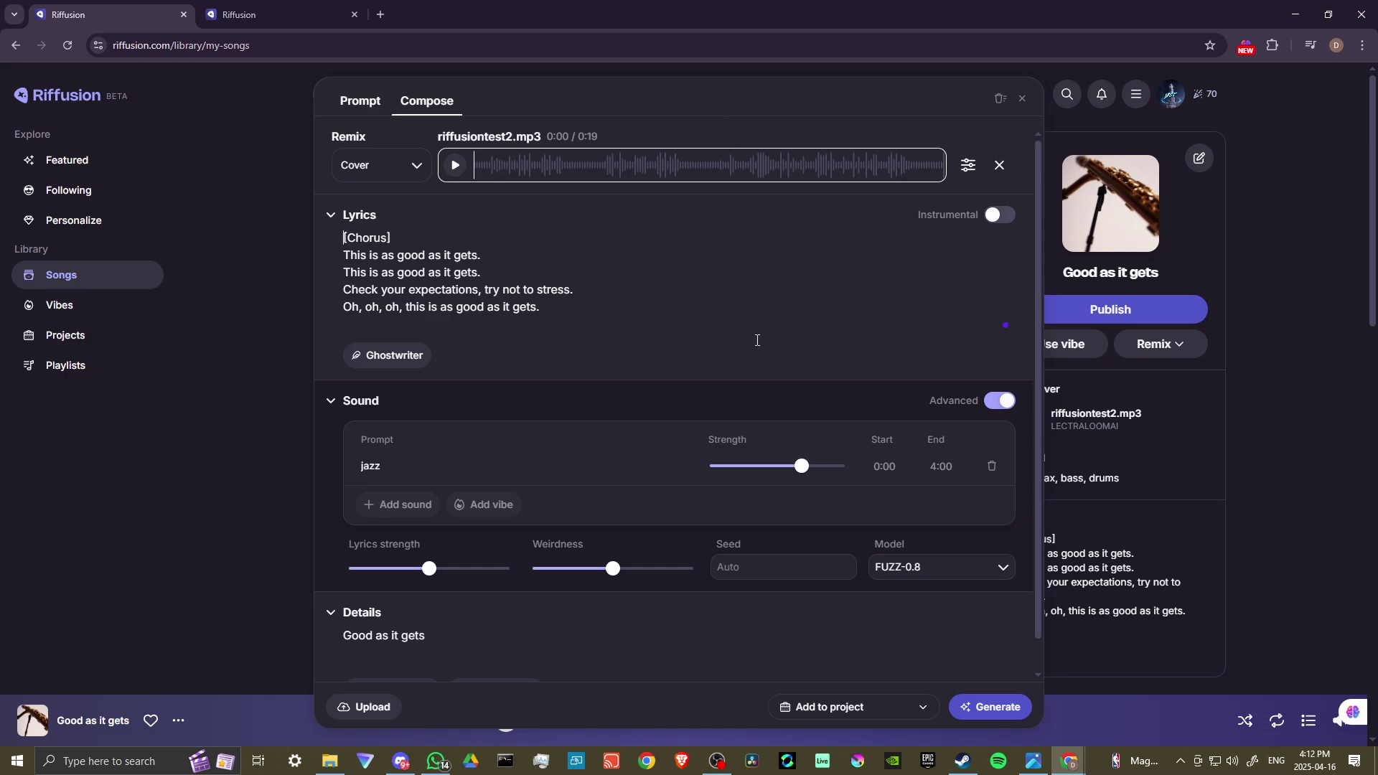
{"action": "scroll", "coordinate": [597, 461], "scroll_direction": "down", "scroll_amount": 1}
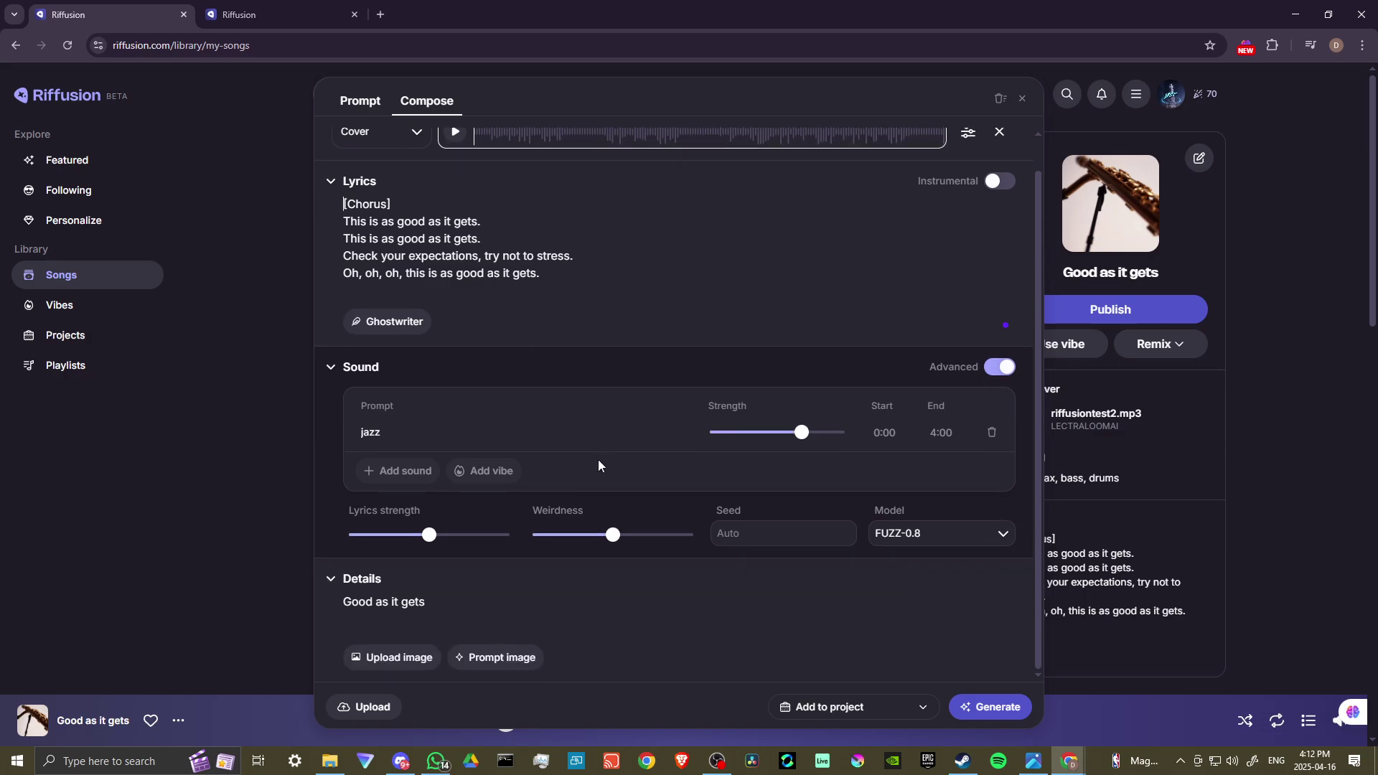
{"action": "scroll", "coordinate": [609, 652], "scroll_direction": "down", "scroll_amount": 2}
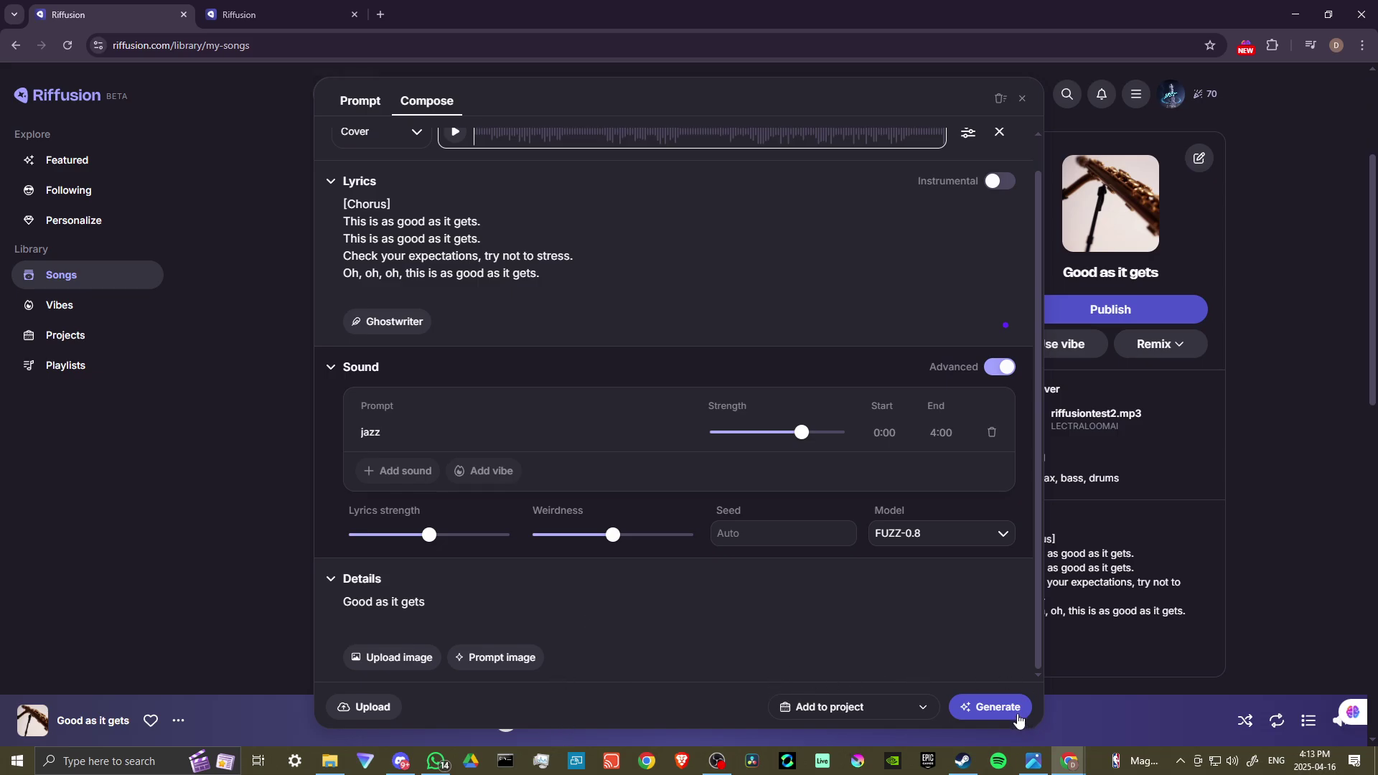
{"action": "left_click", "coordinate": [1008, 709]}
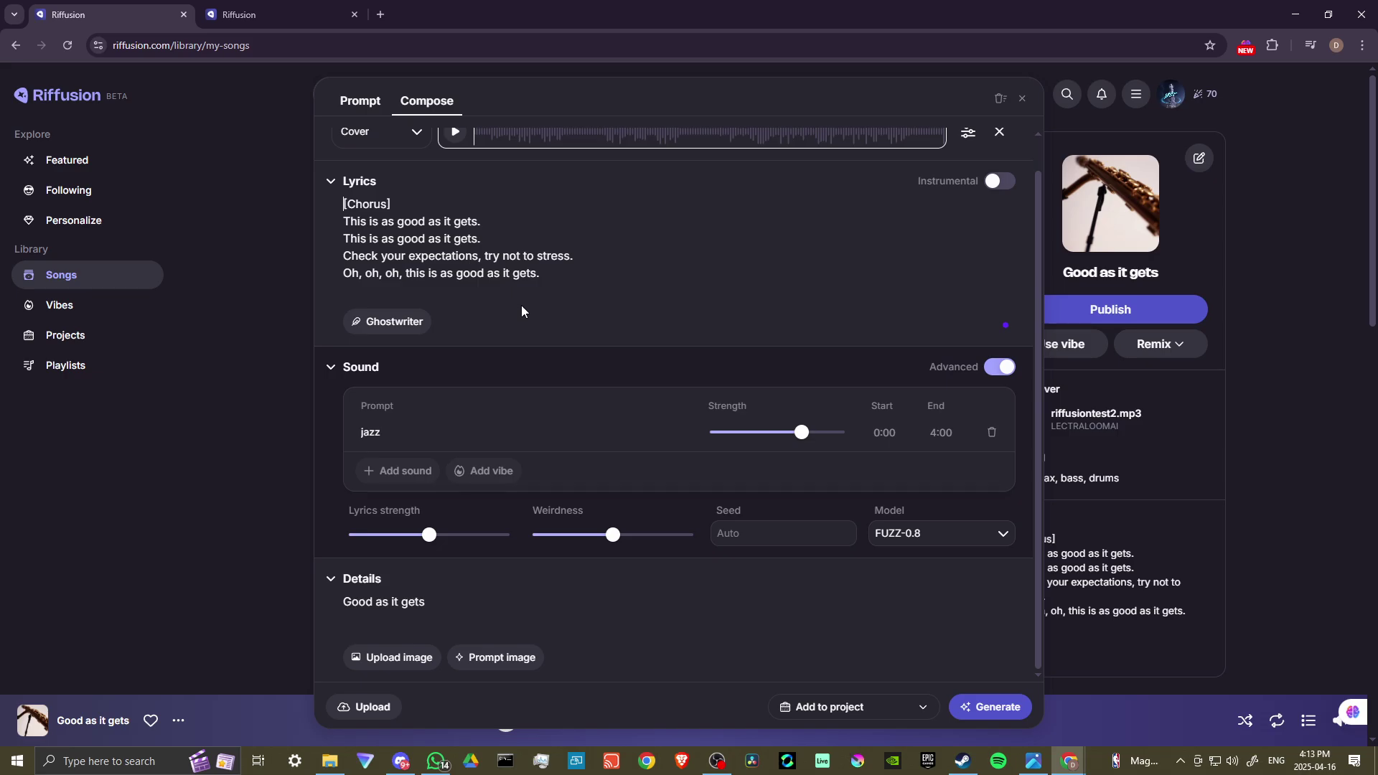
{"action": "left_click", "coordinate": [1002, 714]}
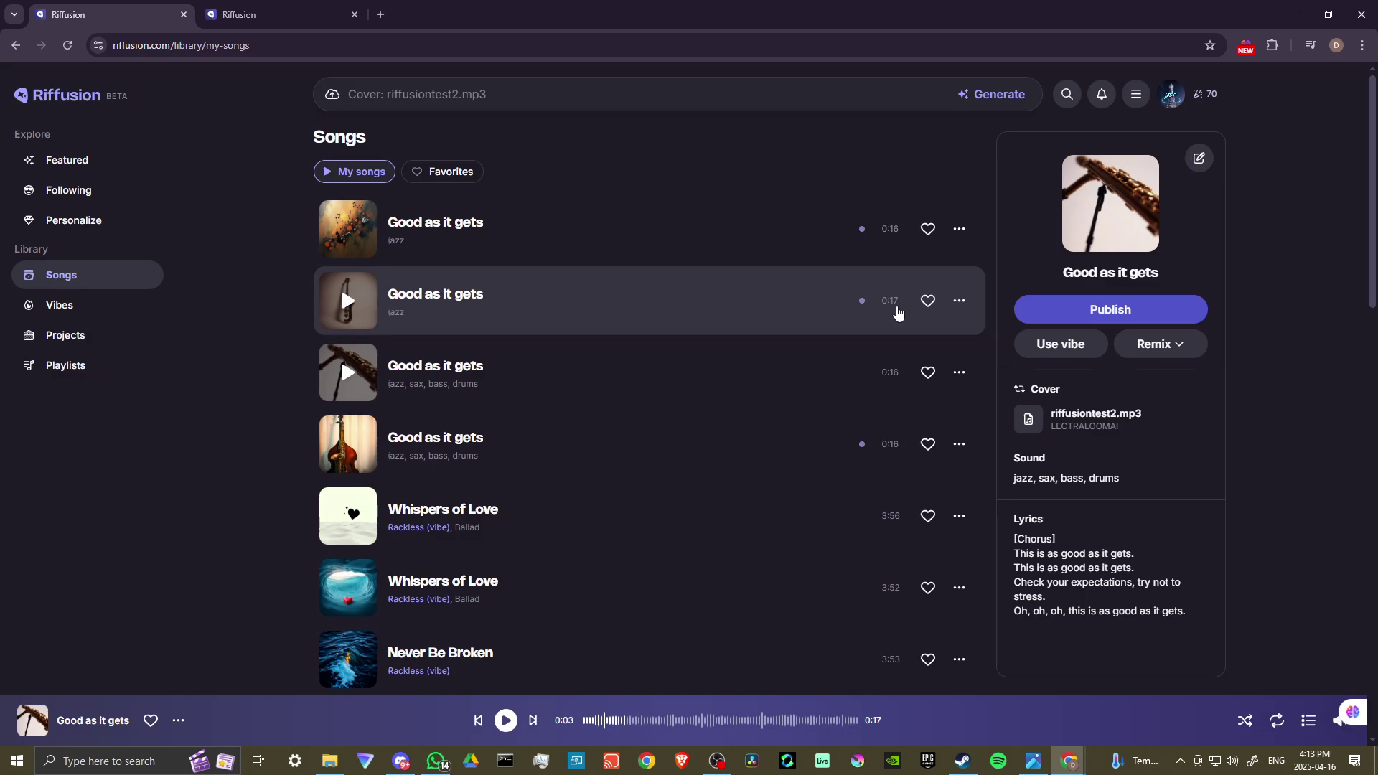
Preview both jazz-only 'Good as it gets' covers, playing and pausing each in turn.
{"action": "left_click", "coordinate": [349, 301]}
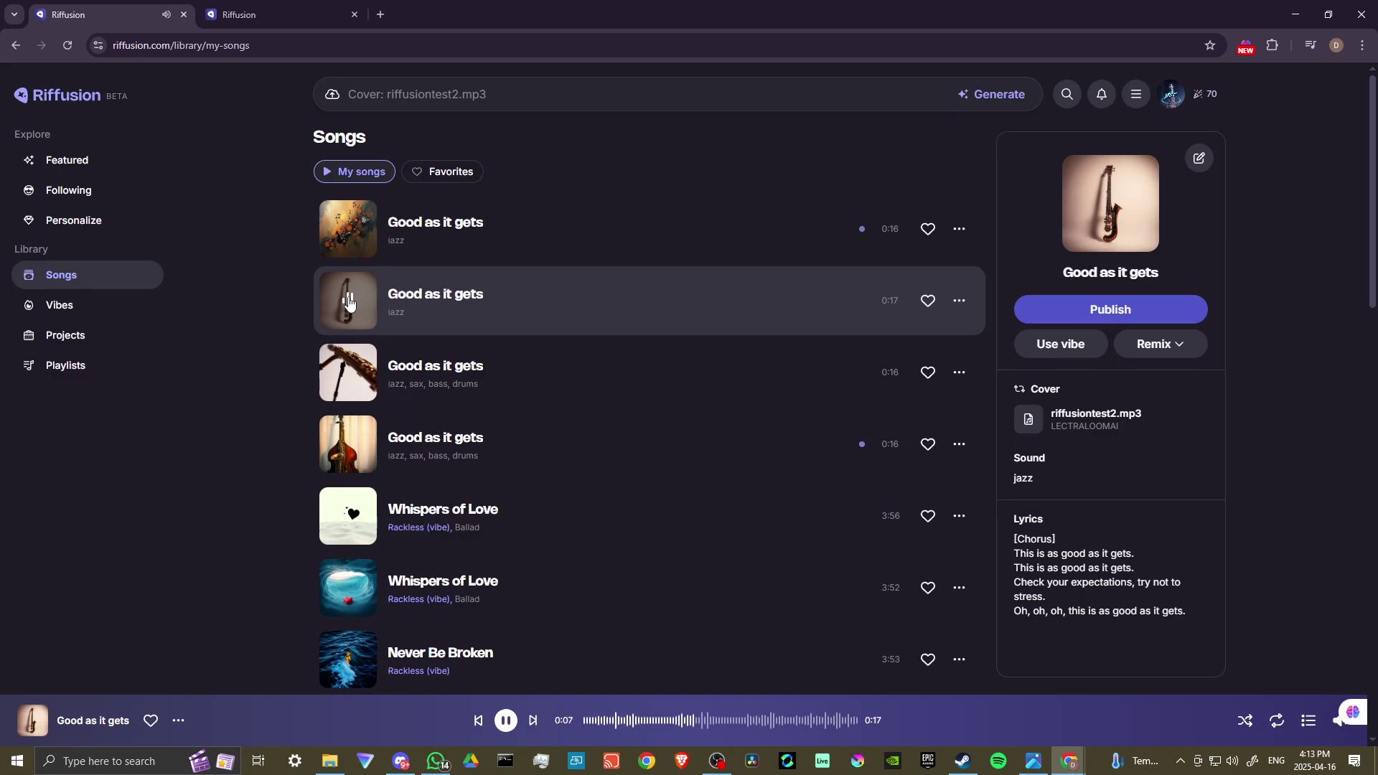
{"action": "left_click", "coordinate": [349, 302]}
{"action": "left_click", "coordinate": [347, 231]}
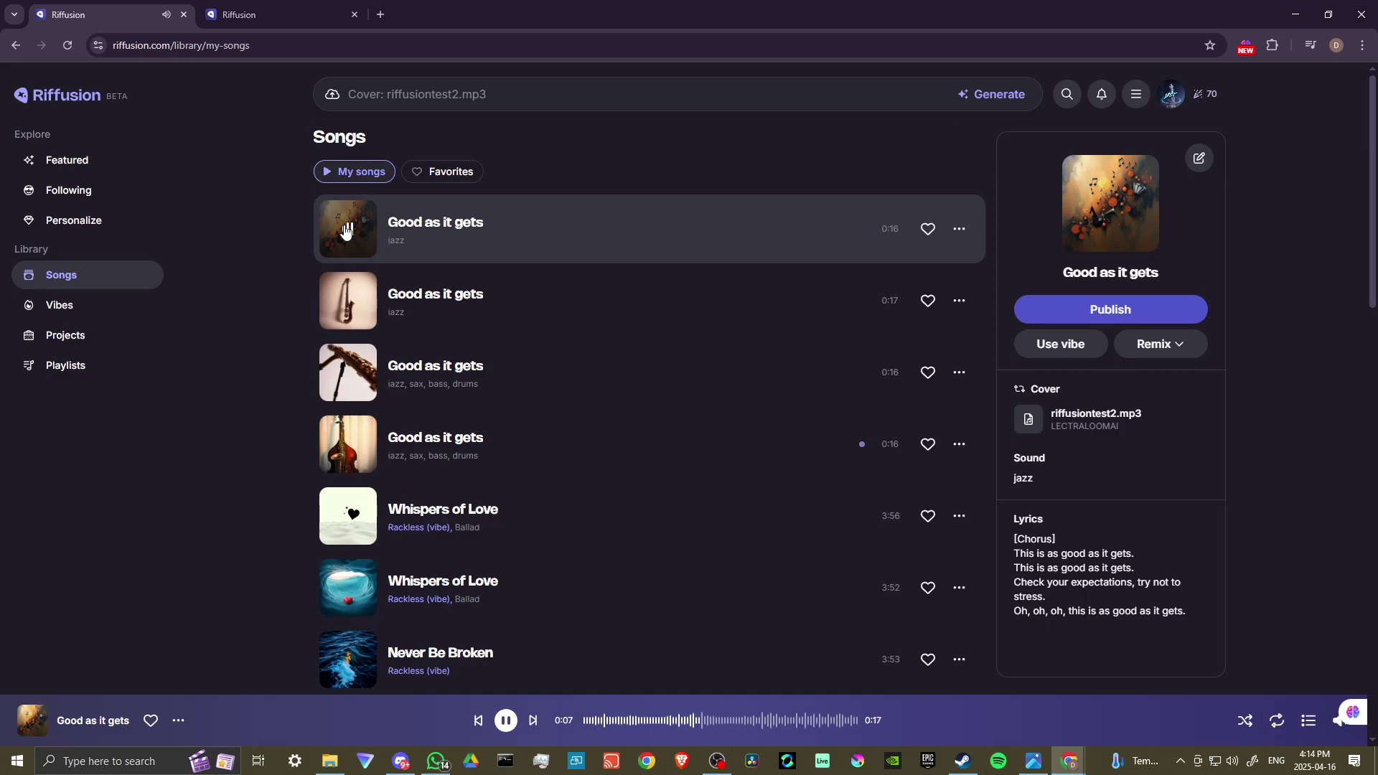
{"action": "left_click", "coordinate": [346, 230]}
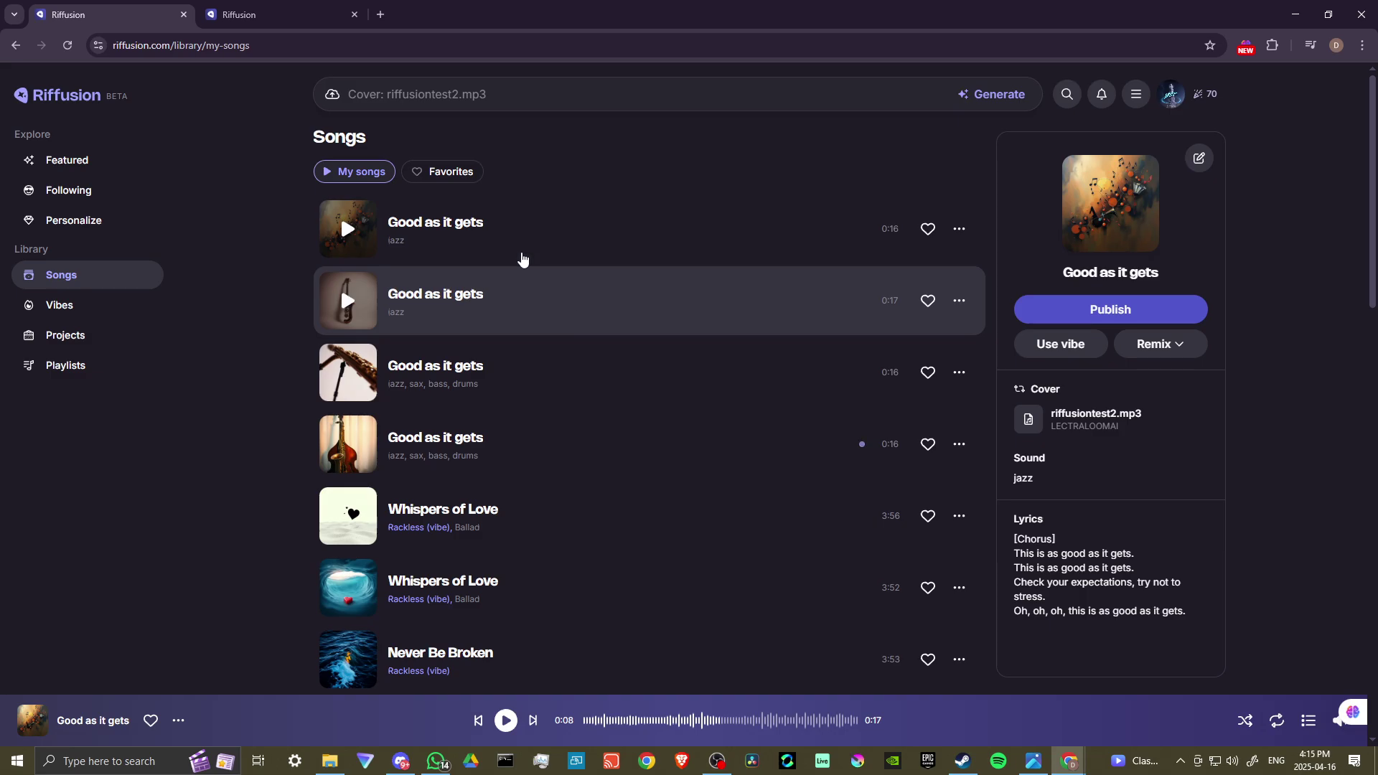
Replace the Riffusion library in the first tab with the linktr.ee/skillcraftai page.
{"action": "left_click", "coordinate": [342, 43]}
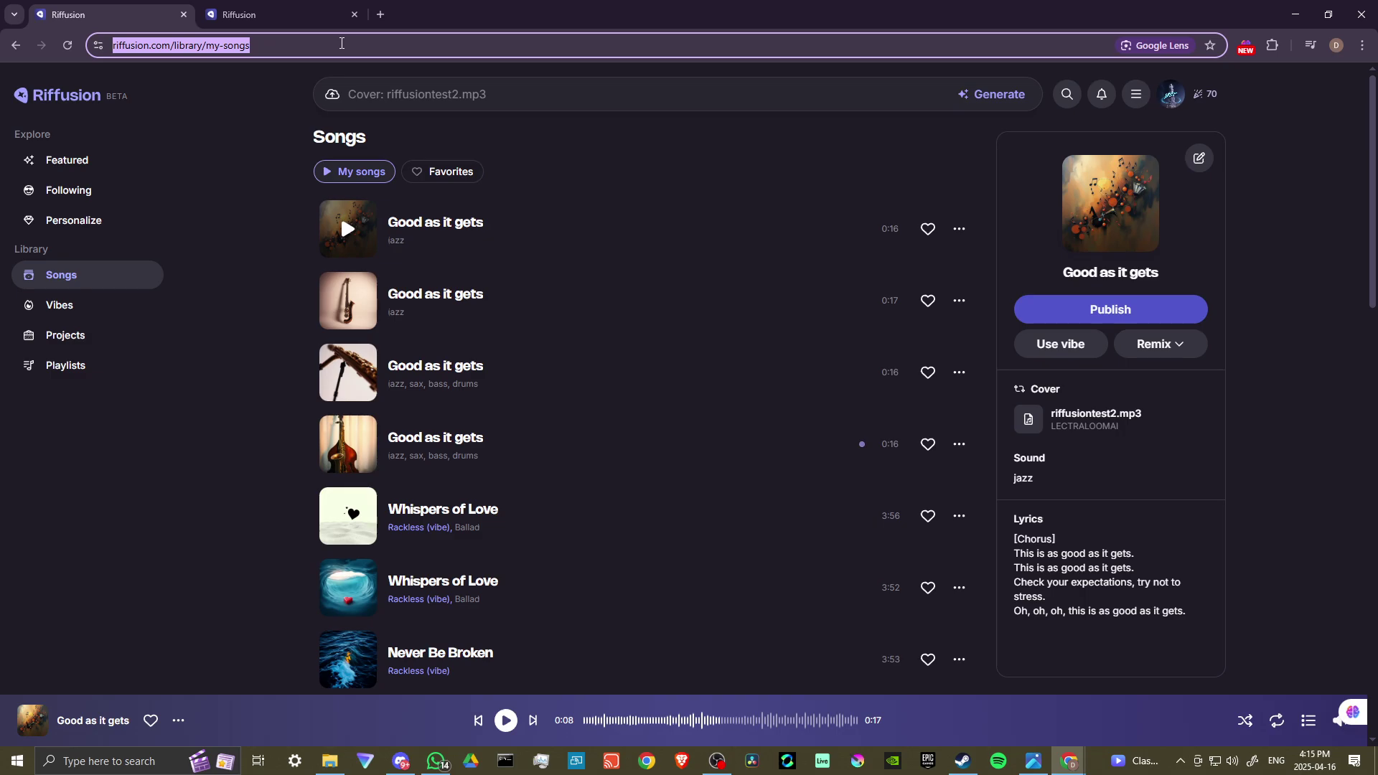
{"action": "type", "text": "linktr.ee/skillcraftai"}
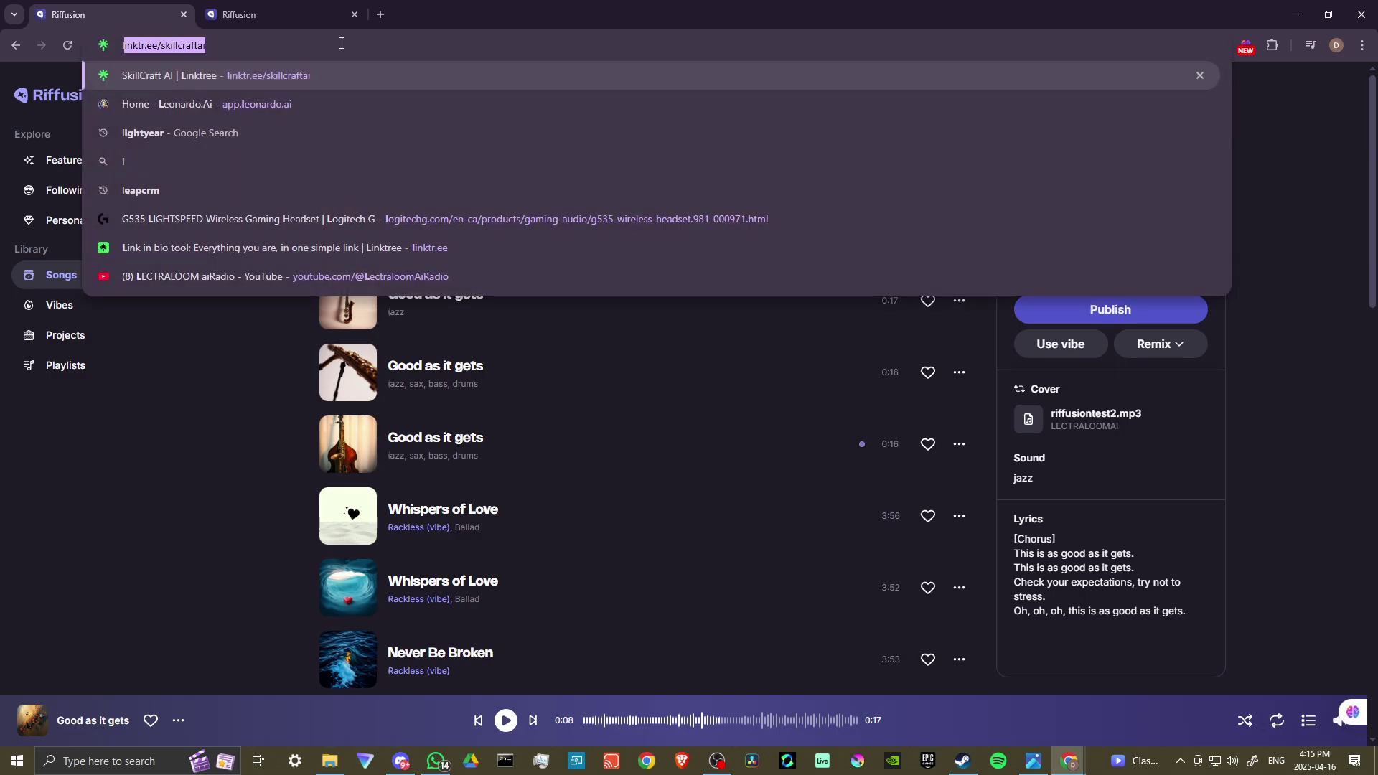
{"action": "key", "text": "Return"}
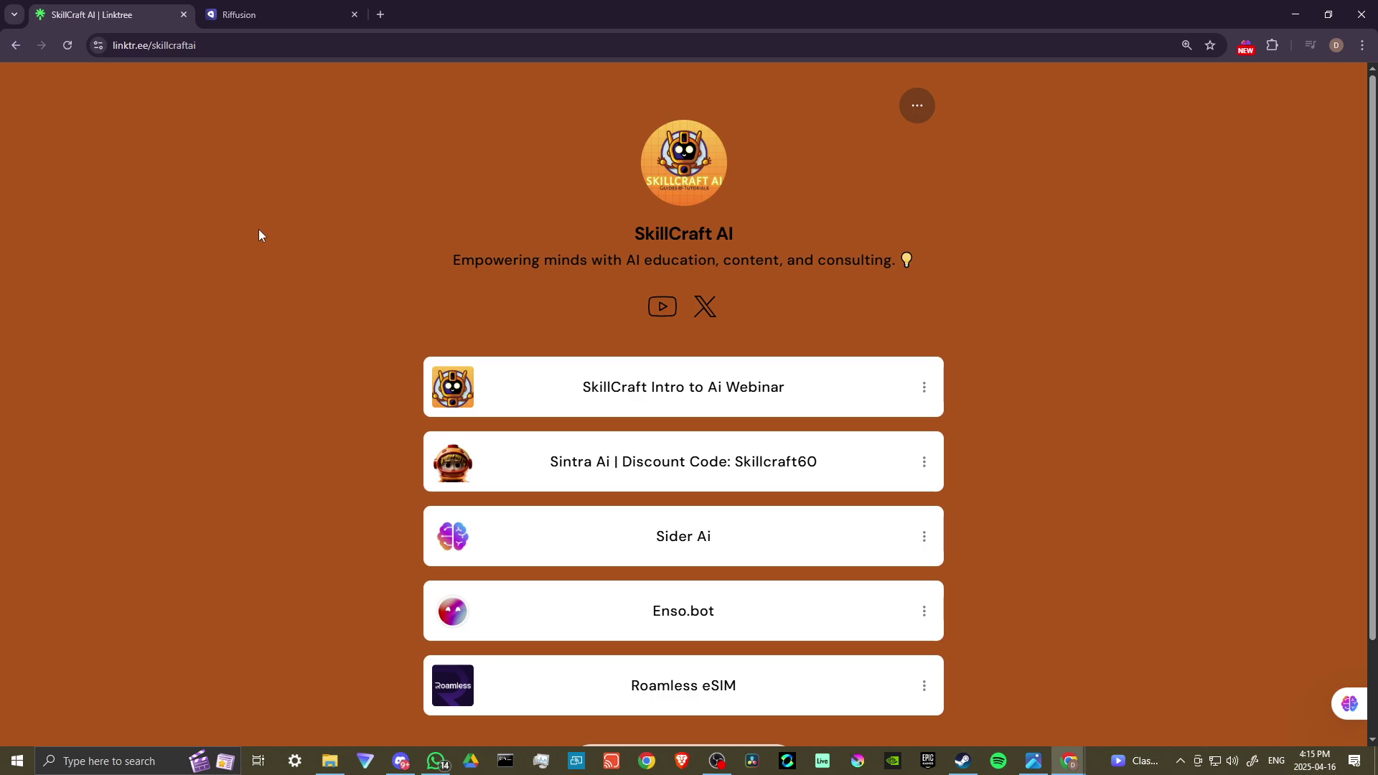